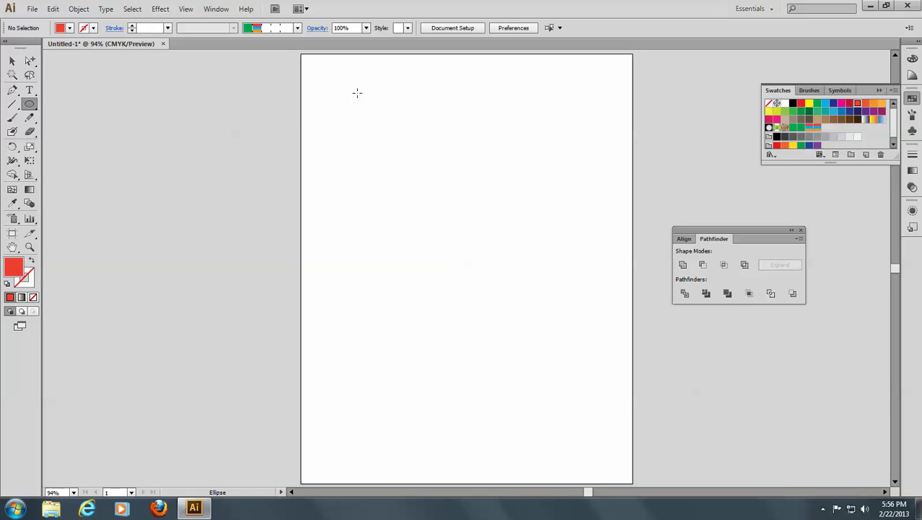
Draw a narrow upright red ellipse about 14 by 38 pt near the artboard's upper-left corner.
{"action": "left_click_drag", "start_coordinate": [361, 101], "coordinate": [365, 113]}
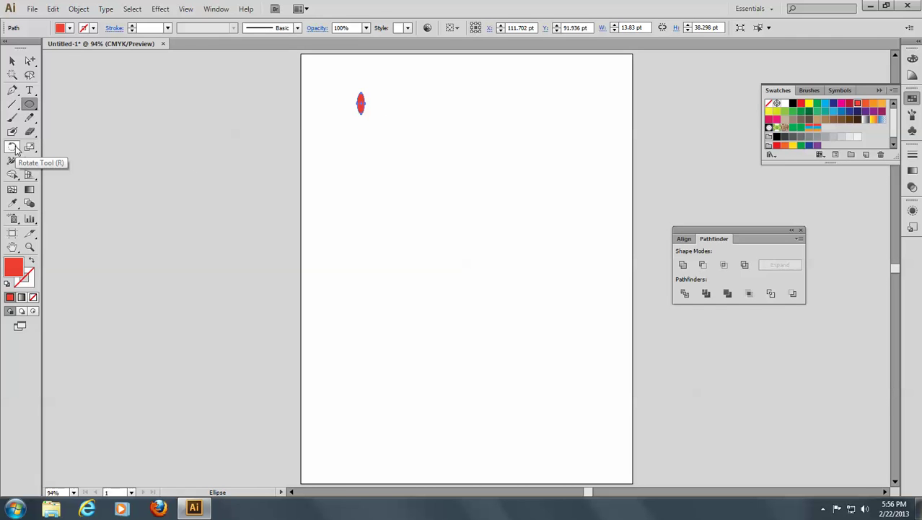
{"action": "left_click", "coordinate": [12, 146]}
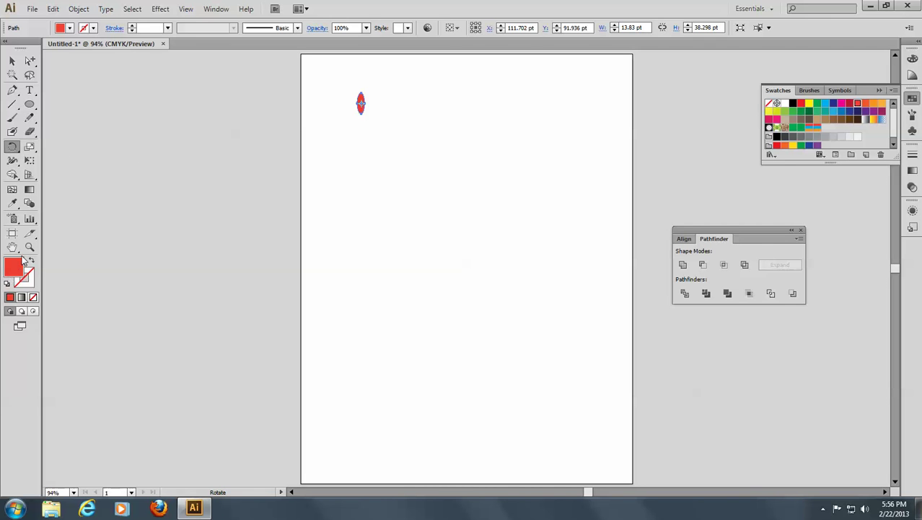
{"action": "left_click", "coordinate": [30, 247]}
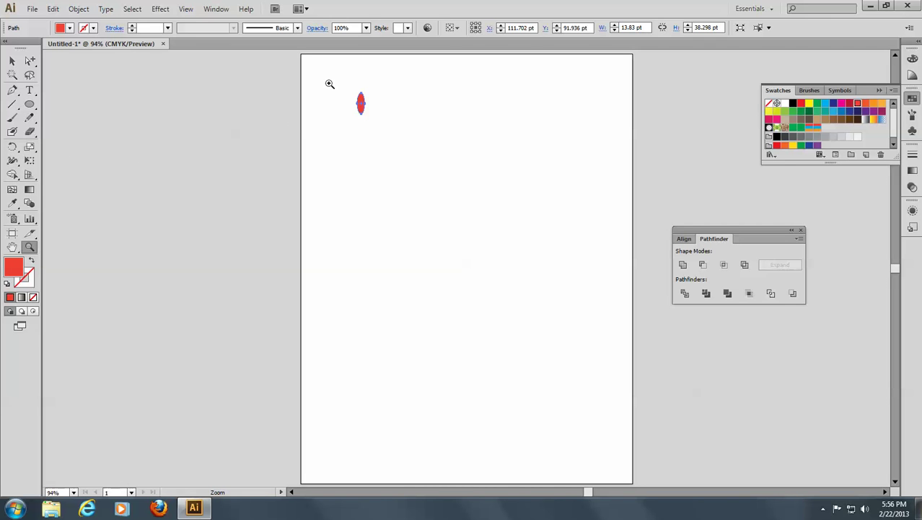
{"action": "left_click_drag", "start_coordinate": [330, 83], "coordinate": [434, 158]}
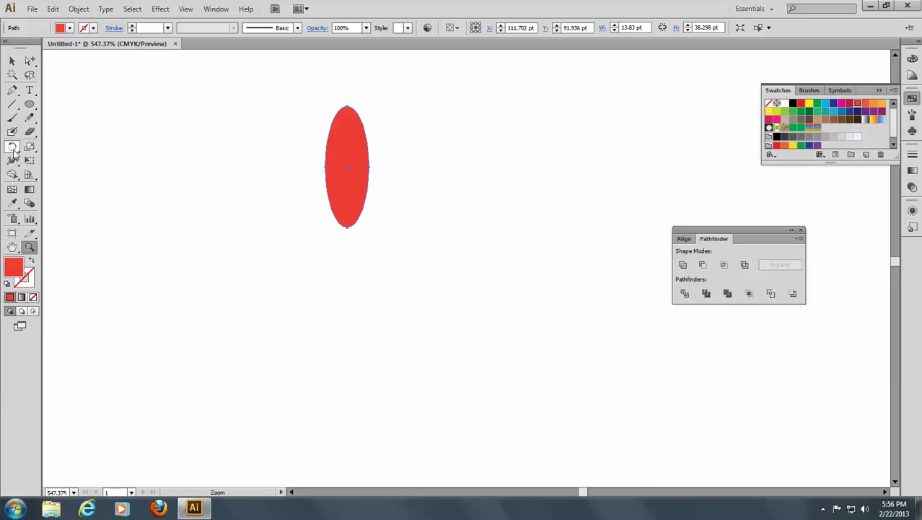
Create a copy of the ellipse rotated 60 degrees around its bottom anchor point.
{"action": "left_click", "coordinate": [12, 146]}
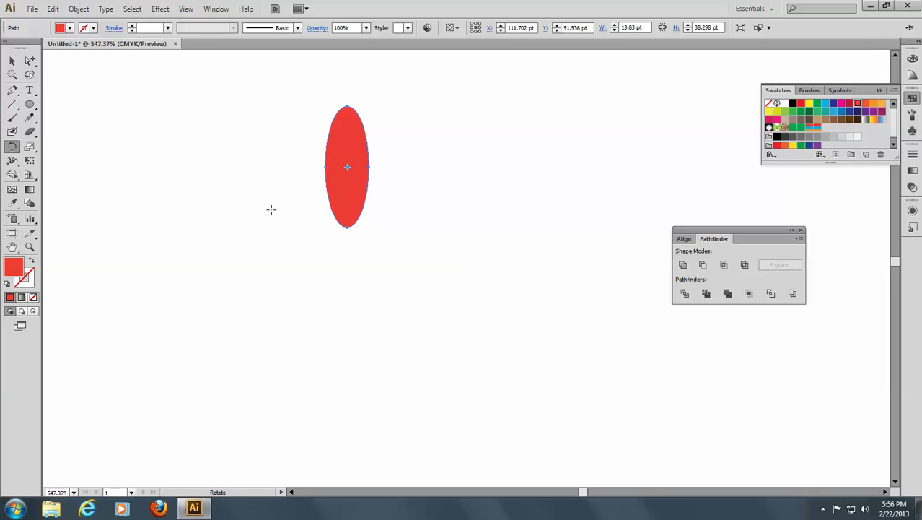
{"action": "left_click", "coordinate": [346, 226], "text": "alt"}
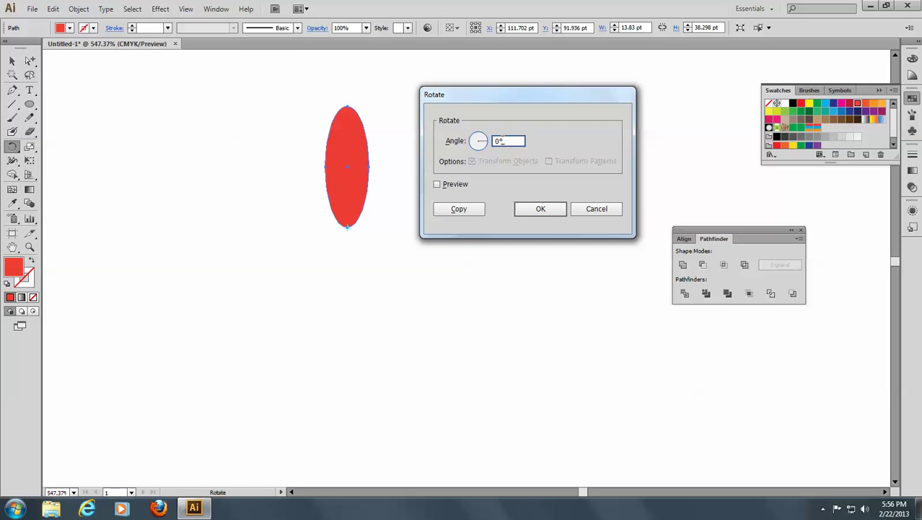
{"action": "double_click", "coordinate": [499, 140]}
{"action": "type", "text": "6"}
{"action": "left_click", "coordinate": [462, 209]}
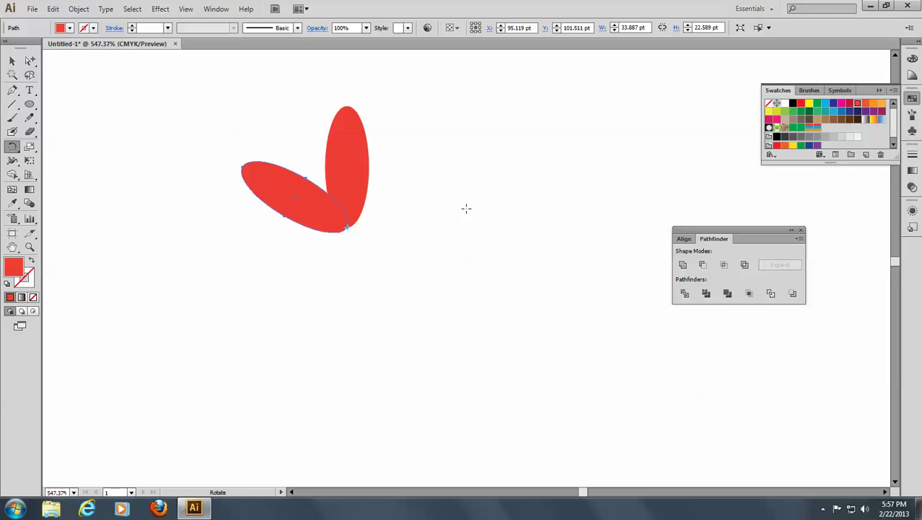
Repeat the rotated copy four more times to complete a six-petal flower.
{"action": "key", "text": "v"}
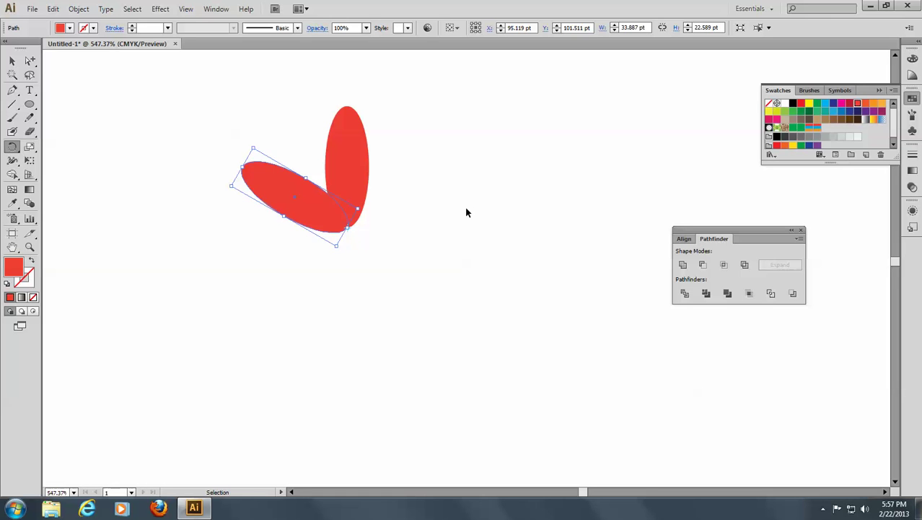
{"action": "key", "text": "ctrl+d"}
{"action": "key", "text": "ctrl+d"}
{"action": "key", "text": "ctrl+d"}
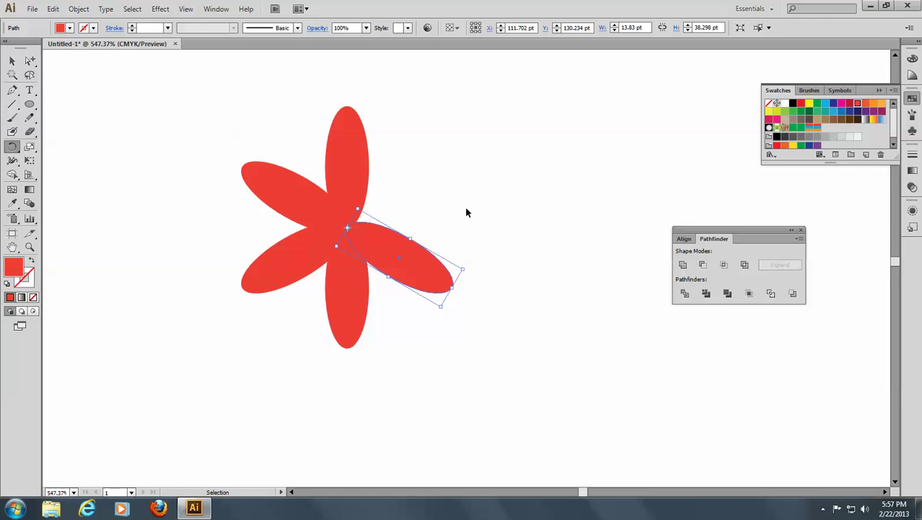
{"action": "key", "text": "r"}
{"action": "key", "text": "ctrl+d"}
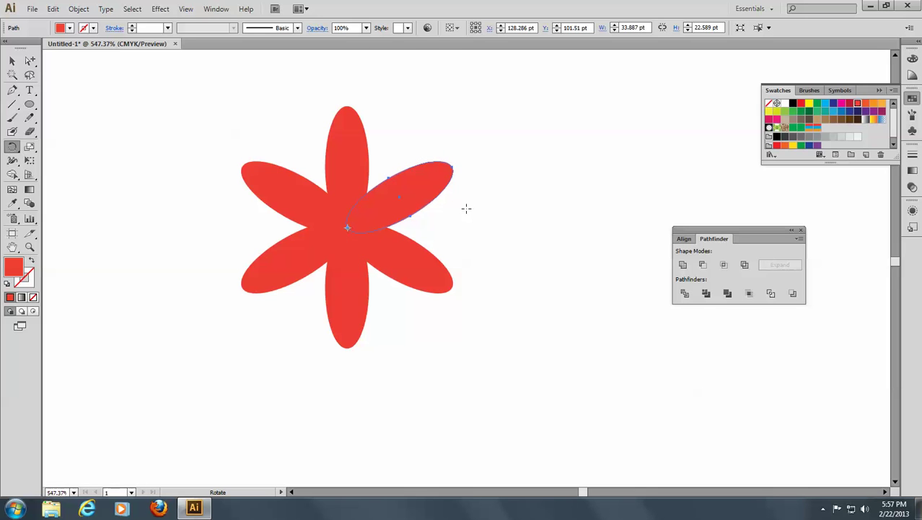
Draw a circle about 21.6 pt across over the middle of the petals and fill it light orange.
{"action": "left_click", "coordinate": [29, 104]}
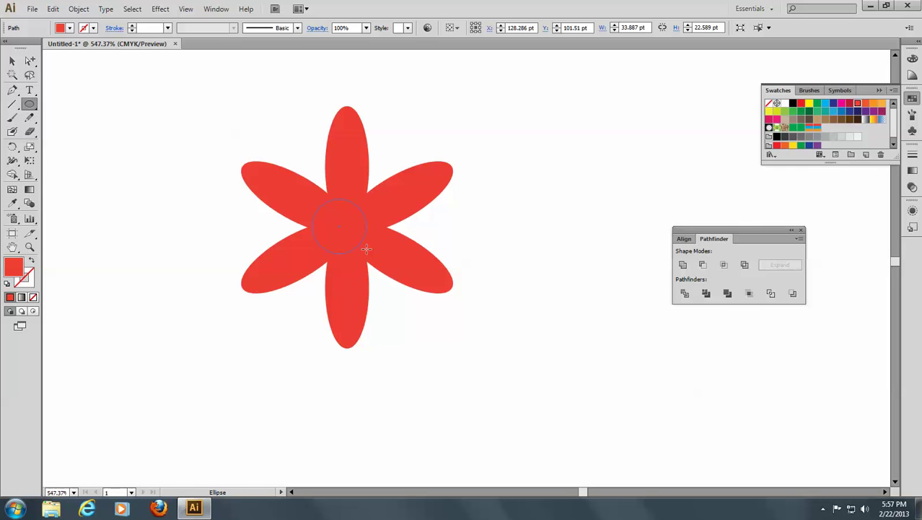
{"action": "left_click_drag", "start_coordinate": [373, 257], "coordinate": [373, 257]}
{"action": "left_click", "coordinate": [881, 103]}
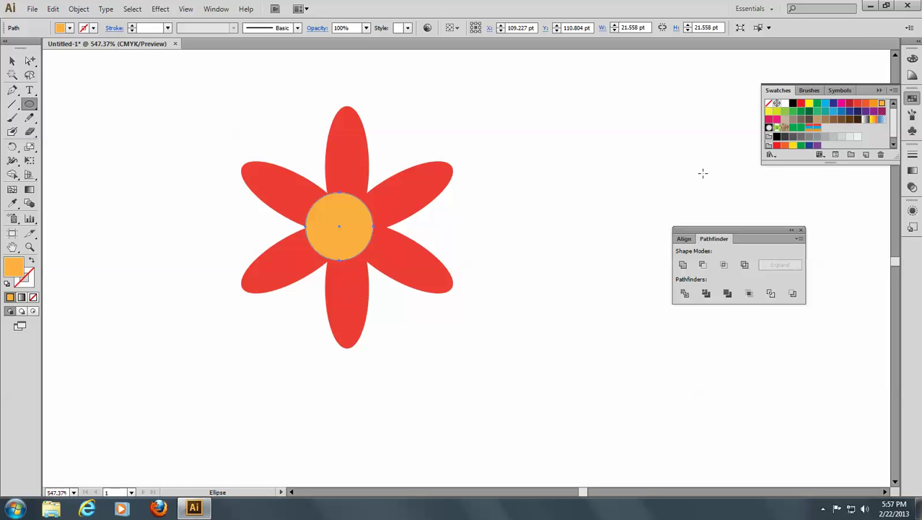
Nudge the orange circle to the right until it is centred horizontally on the petals.
{"action": "key", "text": "Right"}
{"action": "key", "text": "Right"}
{"action": "key", "text": "Right"}
{"action": "key", "text": "Right"}
{"action": "key", "text": "Right"}
{"action": "key", "text": "Right"}
{"action": "key", "text": "Right"}
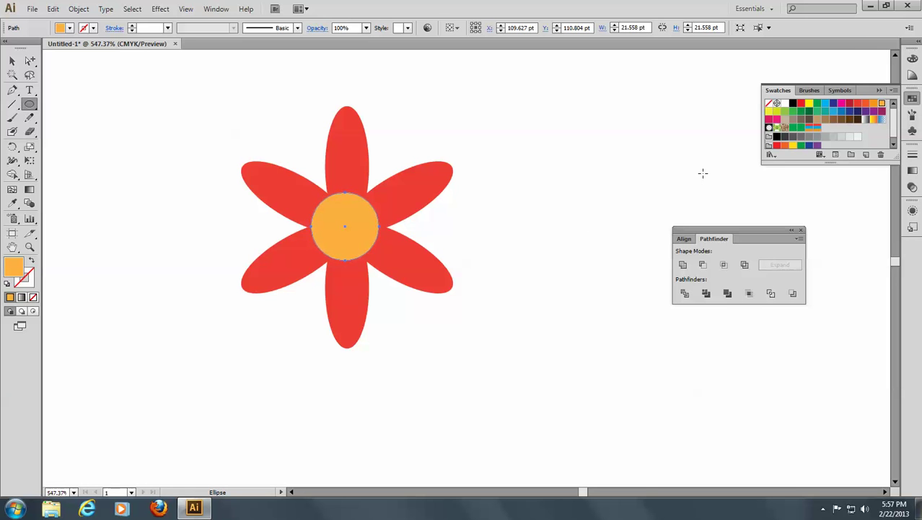
{"action": "key", "text": "Right"}
{"action": "key", "text": "Right"}
{"action": "key", "text": "Right"}
{"action": "key", "text": "Right"}
{"action": "key", "text": "Right"}
{"action": "key", "text": "Right"}
{"action": "key", "text": "Right"}
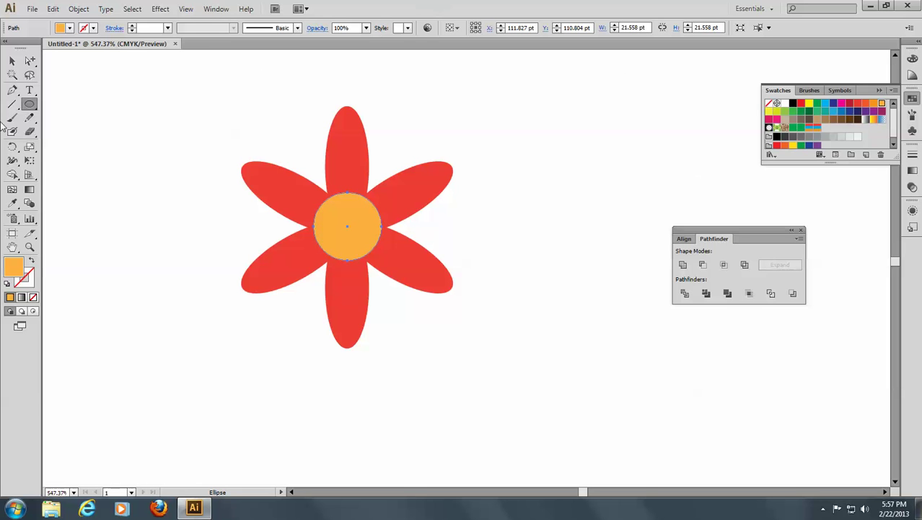
Show the rulers and place a horizontal guide across the middle of the flower.
{"action": "left_click", "coordinate": [12, 61]}
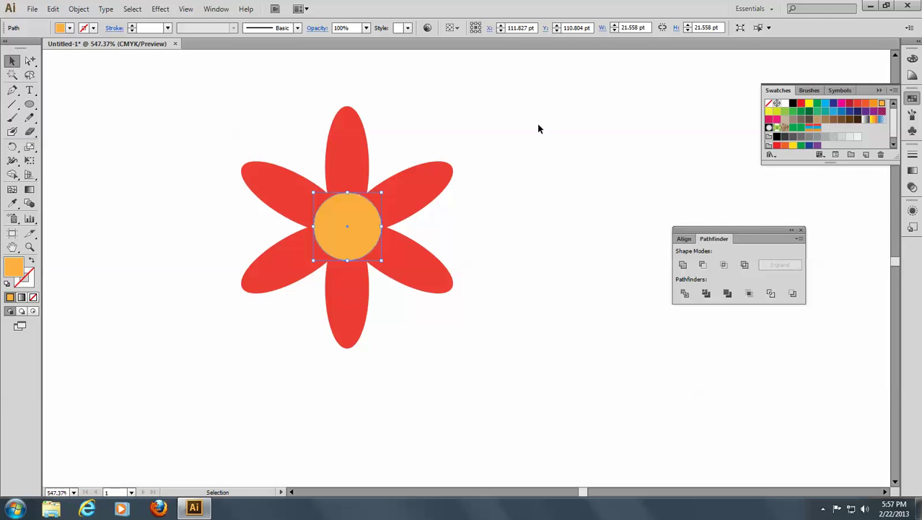
{"action": "key", "text": "ctrl+alt"}
{"action": "key", "text": "ctrl+minus"}
{"action": "key", "text": "ctrl+minus"}
{"action": "key", "text": "ctrl+minus"}
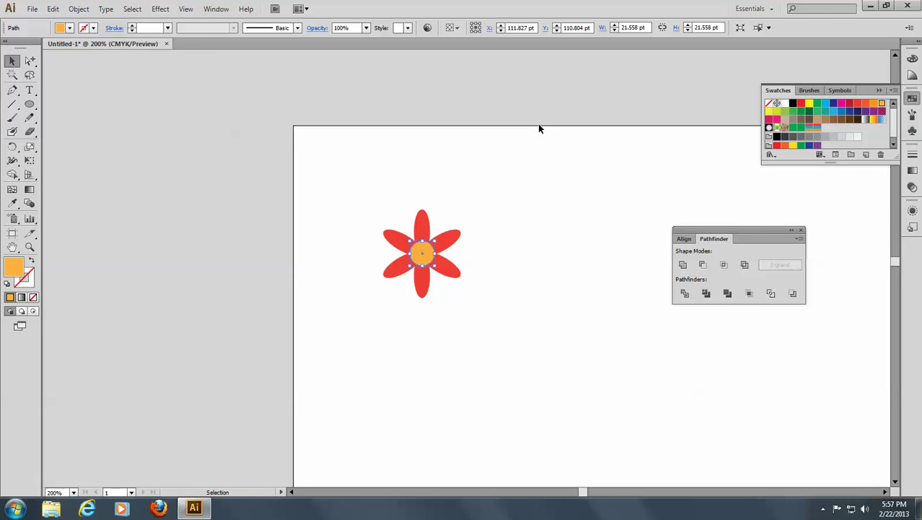
{"action": "left_click_drag", "start_coordinate": [748, 238], "coordinate": [810, 301]}
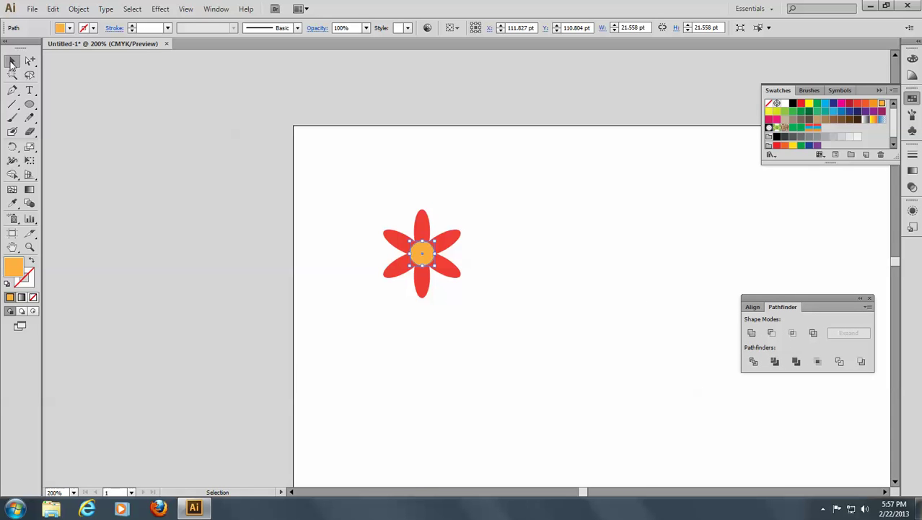
{"action": "left_click", "coordinate": [185, 9]}
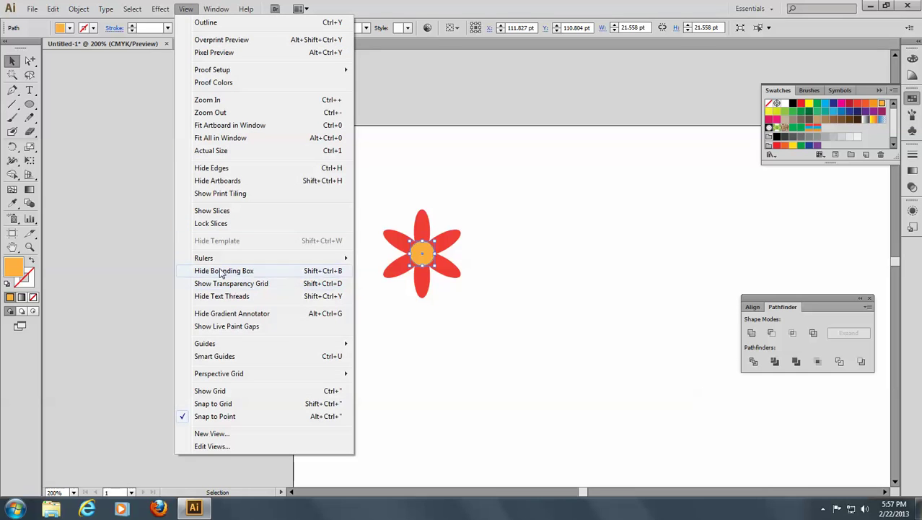
{"action": "mouse_move", "coordinate": [213, 259]}
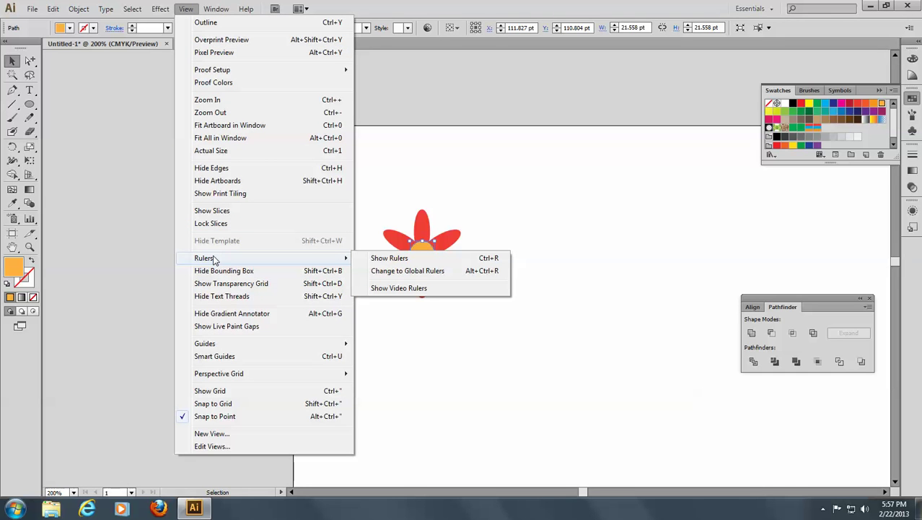
{"action": "left_click", "coordinate": [389, 258]}
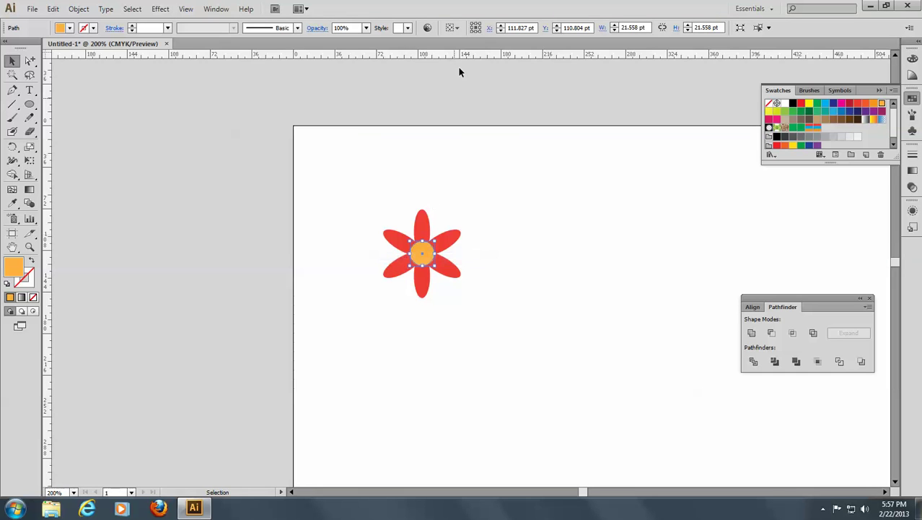
{"action": "left_click_drag", "start_coordinate": [466, 56], "coordinate": [492, 258]}
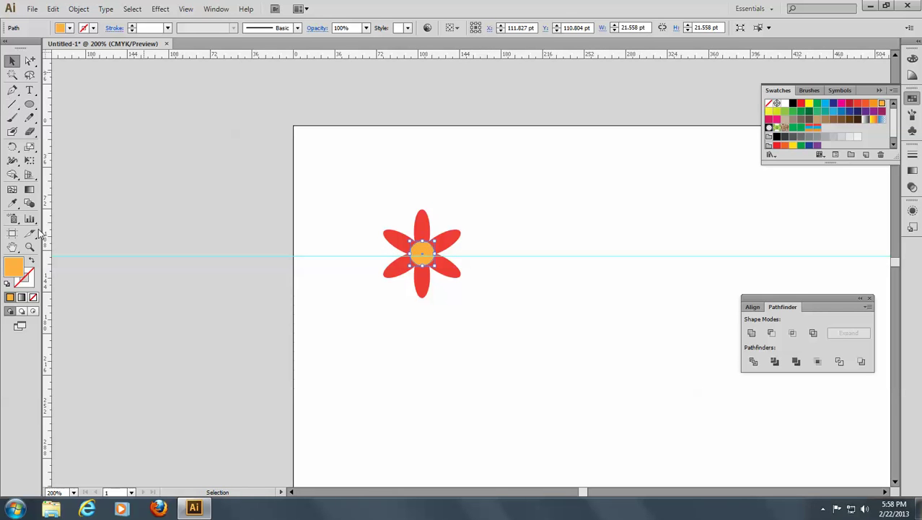
Set the fill to none and the stroke to green while the flower's centre circle is selected.
{"action": "left_click", "coordinate": [32, 297]}
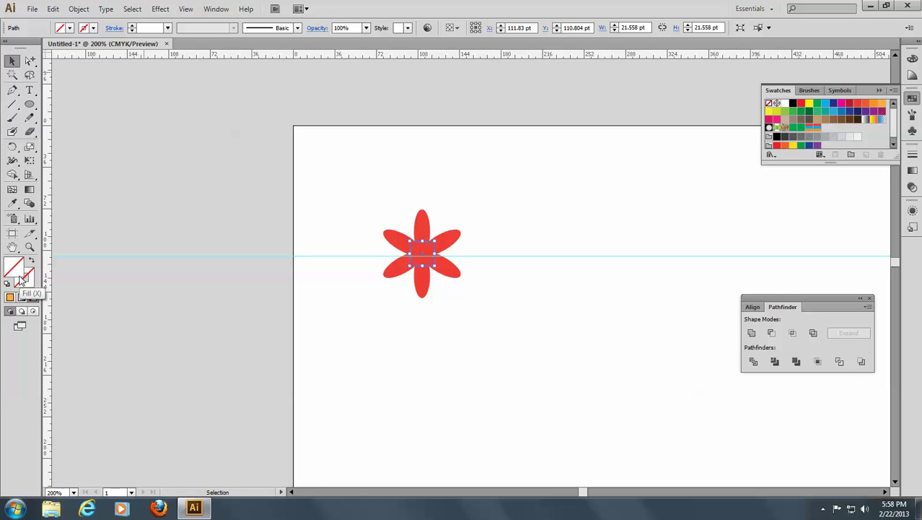
{"action": "left_click", "coordinate": [30, 281]}
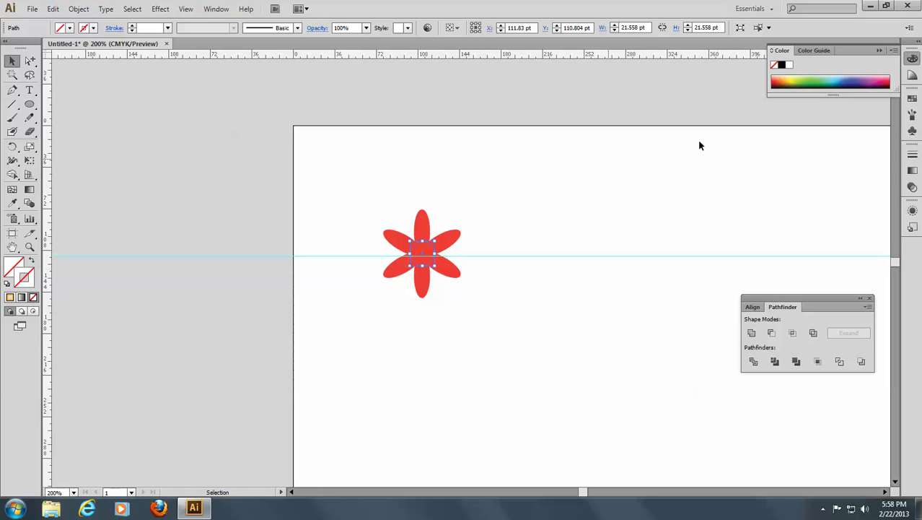
{"action": "left_click", "coordinate": [912, 98]}
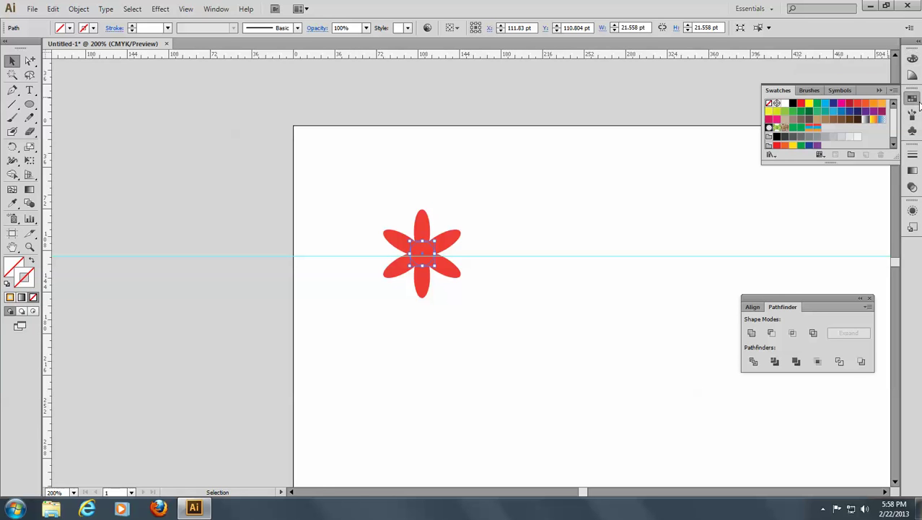
{"action": "left_click", "coordinate": [817, 104]}
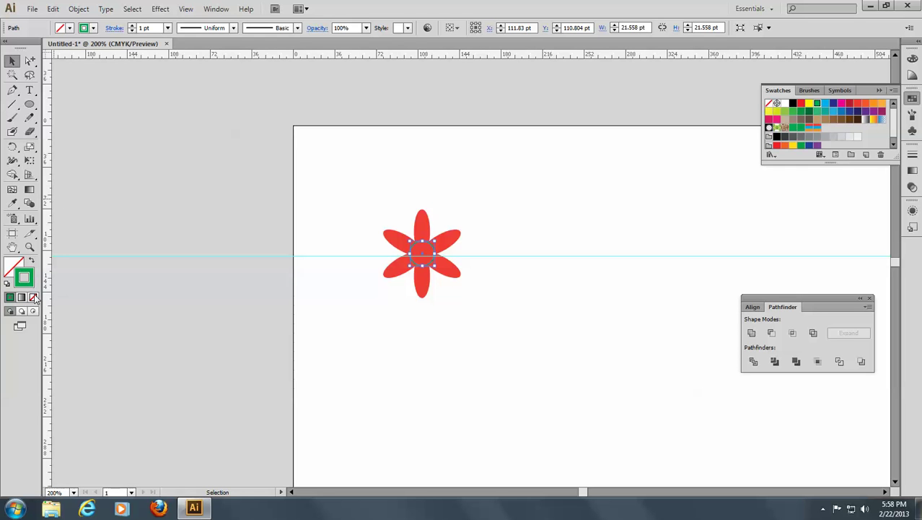
Draw an S-shaped wave about 198 pt wide beside the flower with the Pen tool, placing three smooth anchors along the guide.
{"action": "left_click", "coordinate": [13, 91]}
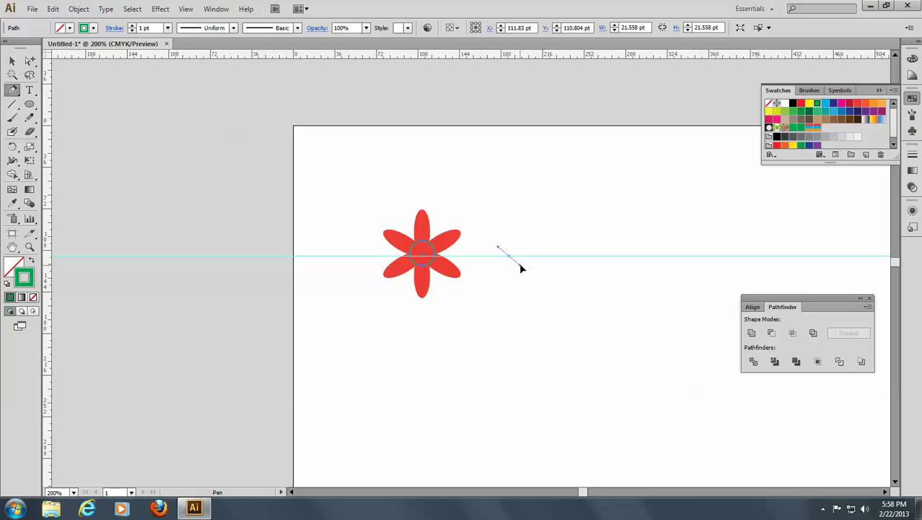
{"action": "left_click_drag", "start_coordinate": [521, 267], "coordinate": [533, 267]}
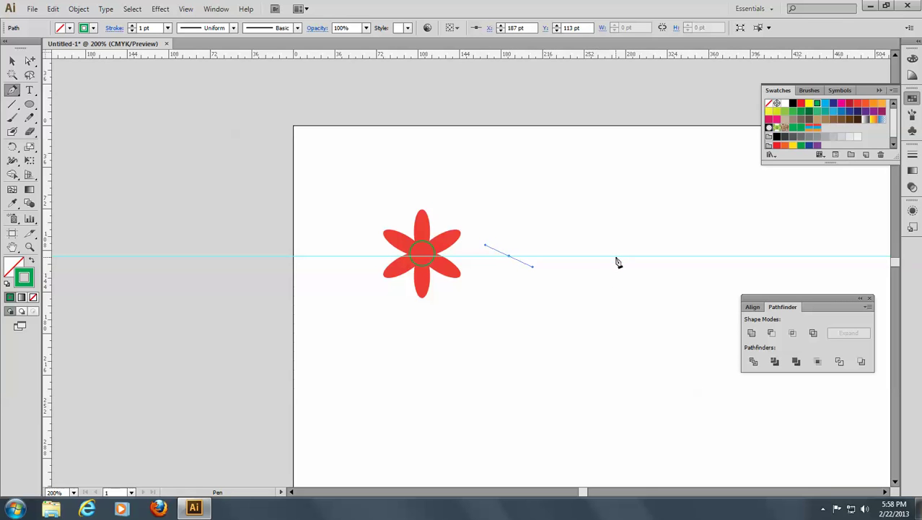
{"action": "left_click_drag", "start_coordinate": [615, 256], "coordinate": [650, 234]}
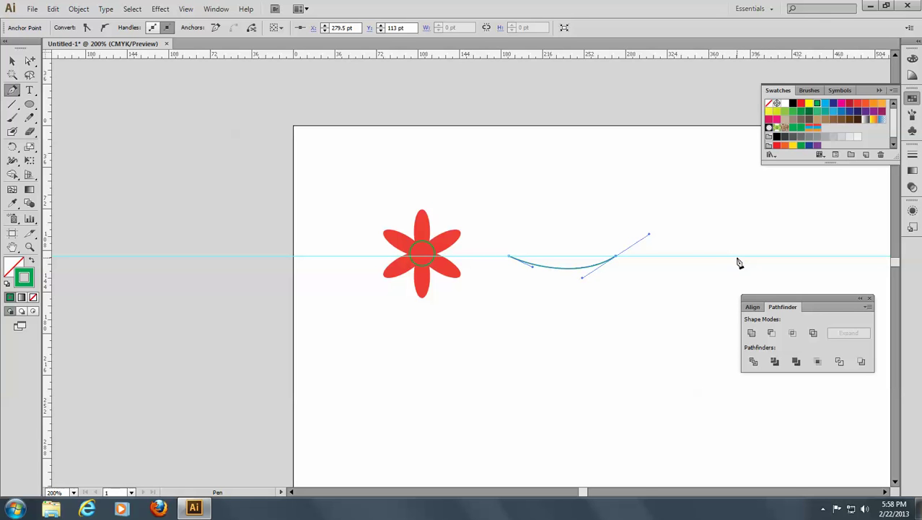
{"action": "mouse_move", "coordinate": [737, 257]}
{"action": "left_mouse_down"}
{"action": "mouse_move", "coordinate": [753, 276]}
{"action": "mouse_move", "coordinate": [773, 279]}
{"action": "left_mouse_up"}
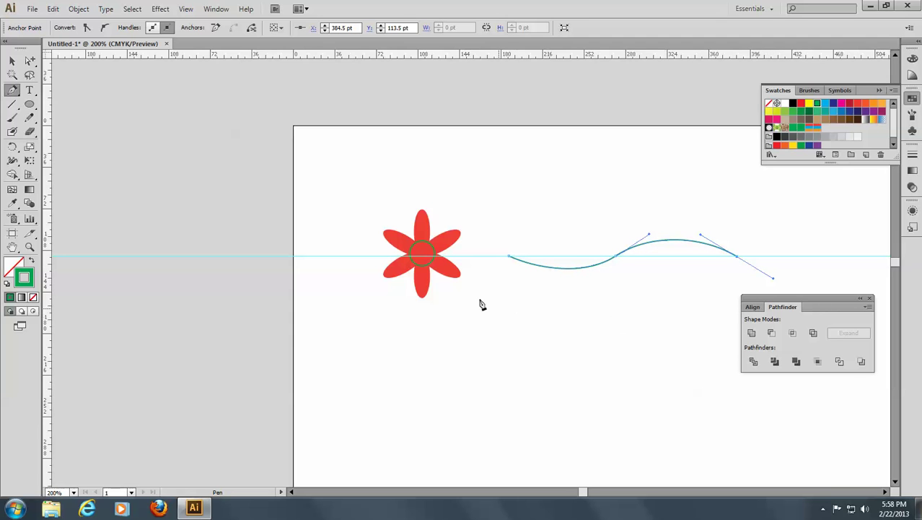
Set the wavy path's stroke weight to 2 pt and deselect it.
{"action": "left_click", "coordinate": [11, 60]}
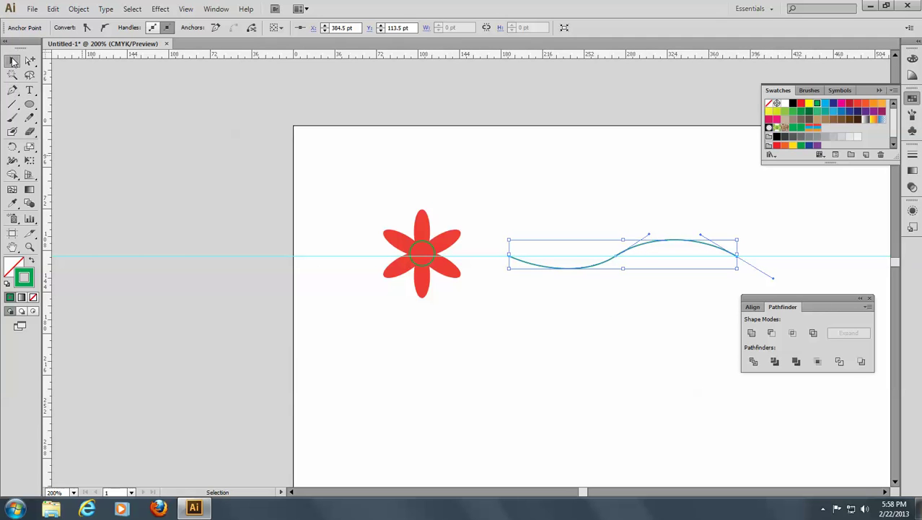
{"action": "left_click", "coordinate": [633, 249]}
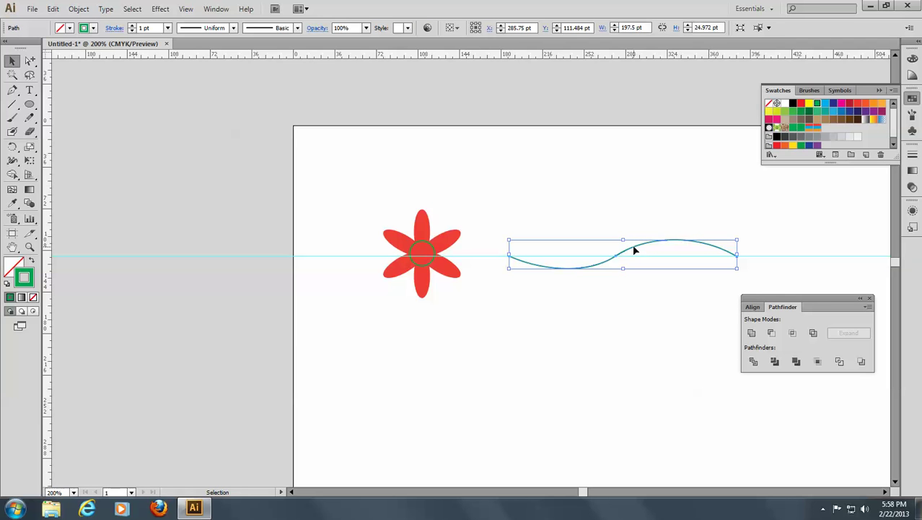
{"action": "left_click", "coordinate": [215, 9]}
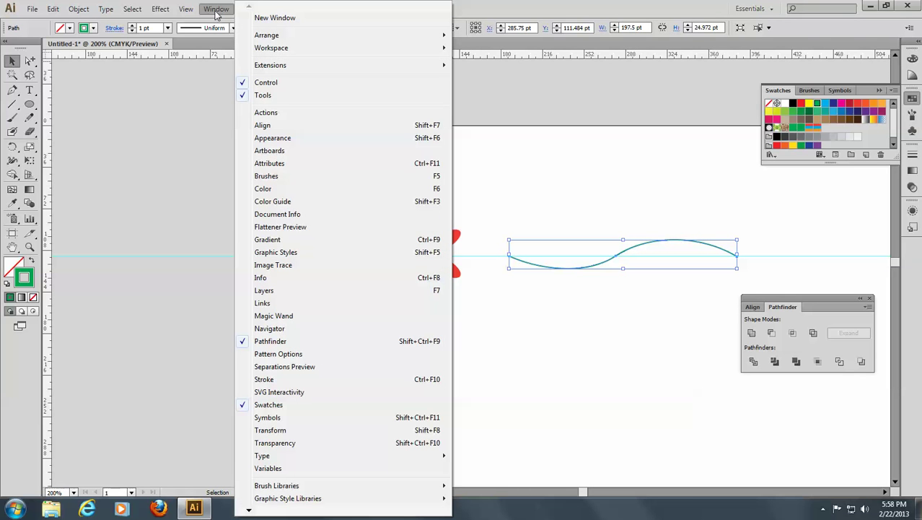
{"action": "left_click", "coordinate": [264, 380]}
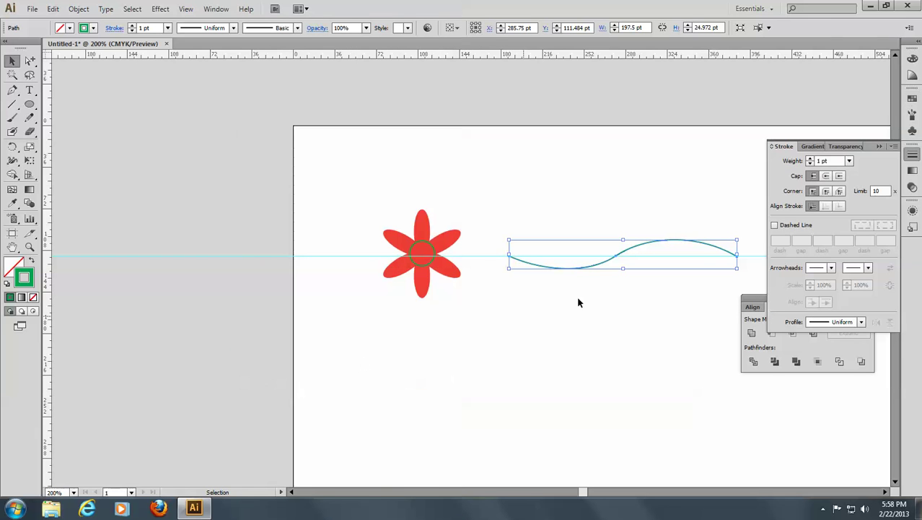
{"action": "left_click", "coordinate": [811, 159]}
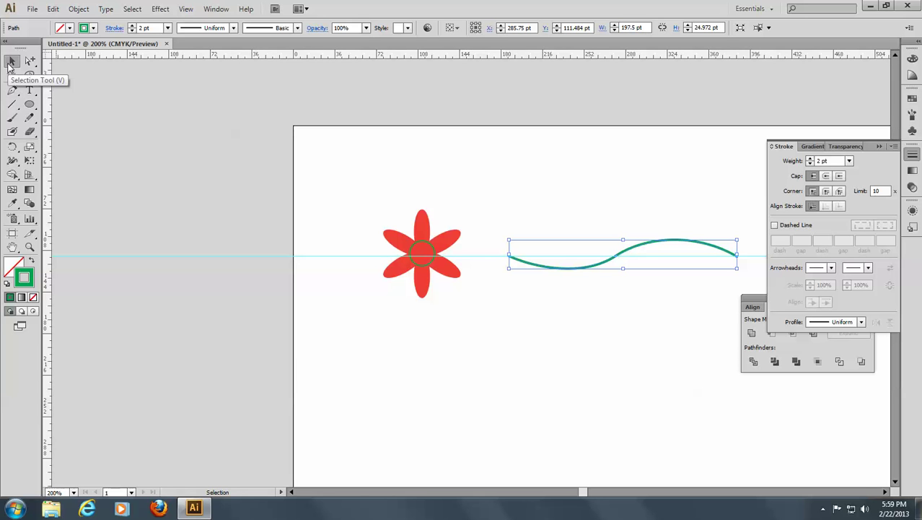
{"action": "left_click", "coordinate": [661, 104]}
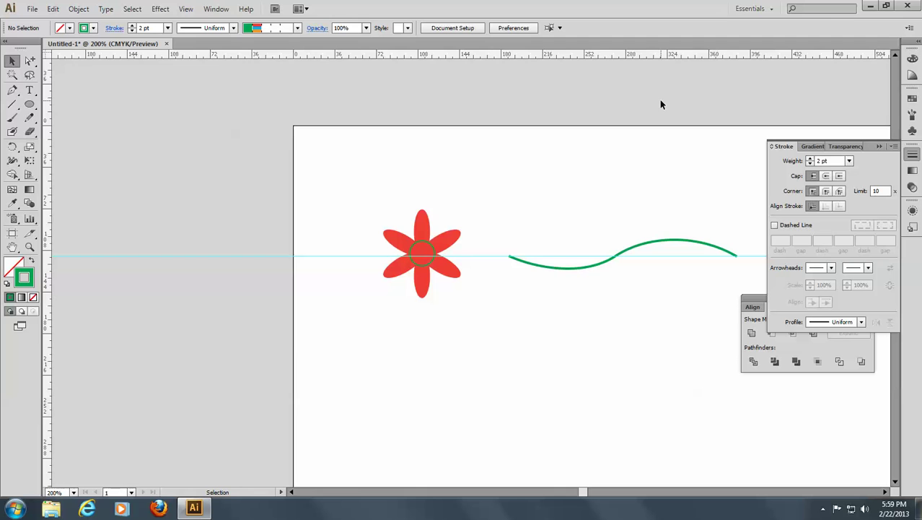
Set the stroke to none and the fill to green with nothing selected.
{"action": "left_click", "coordinate": [32, 298]}
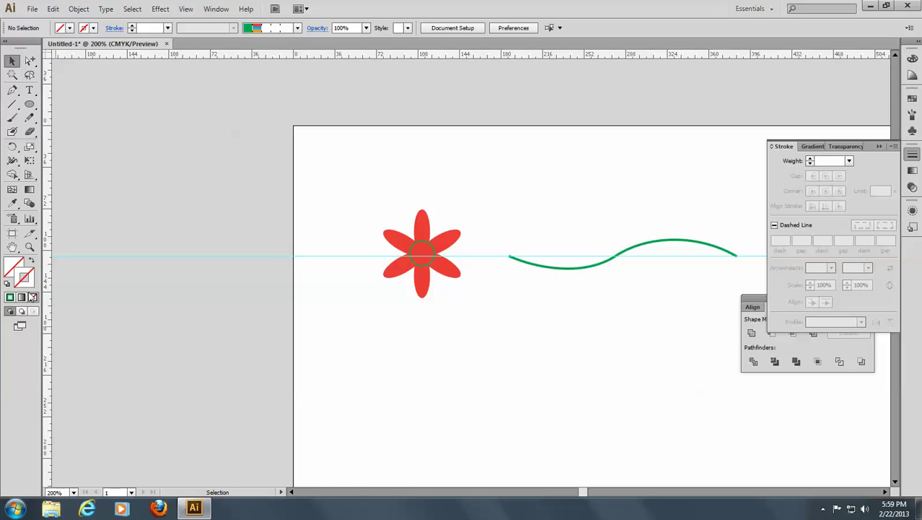
{"action": "left_click", "coordinate": [15, 266]}
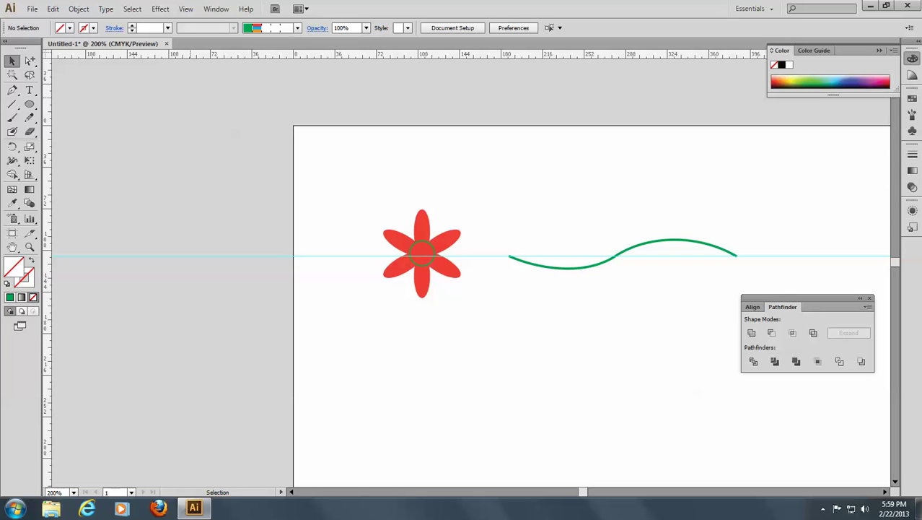
{"action": "left_click", "coordinate": [912, 98]}
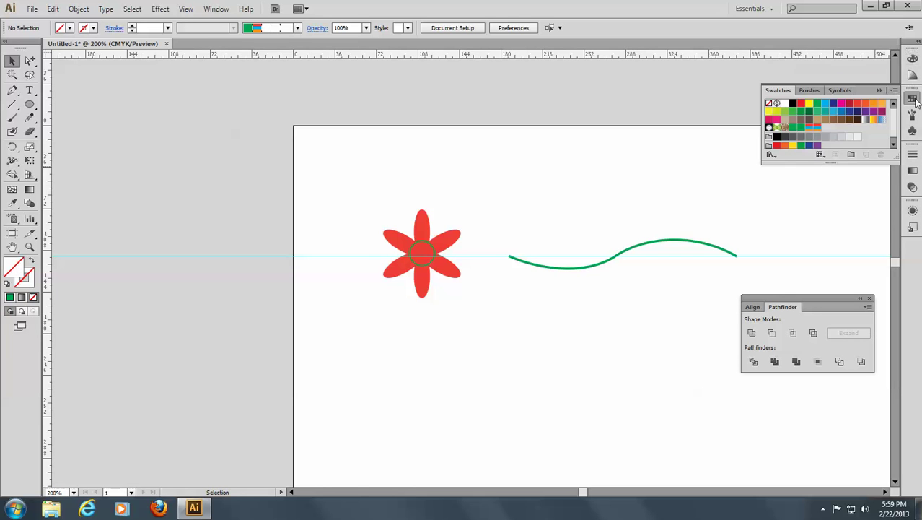
{"action": "left_click", "coordinate": [819, 104]}
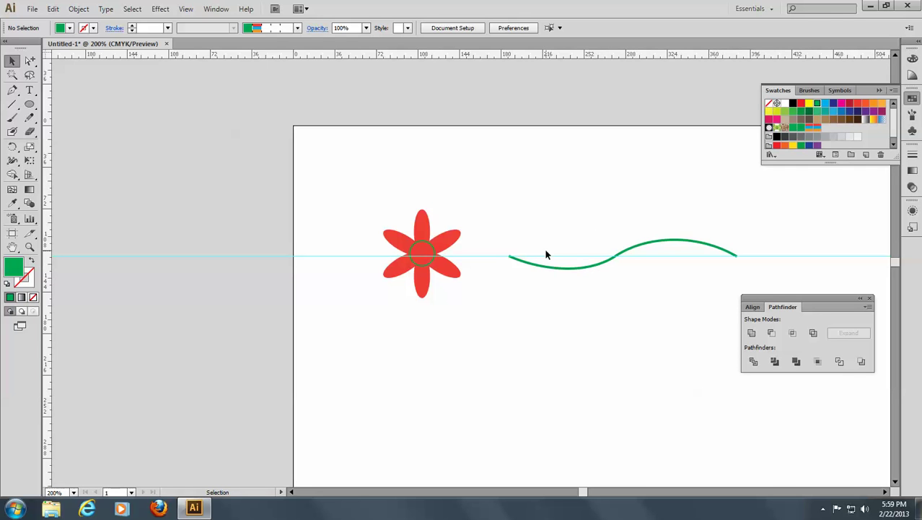
Draw a small pointed leaf about 9 pt wide and 20 pt tall above the vine's first curve with the Pen tool.
{"action": "left_click", "coordinate": [12, 90]}
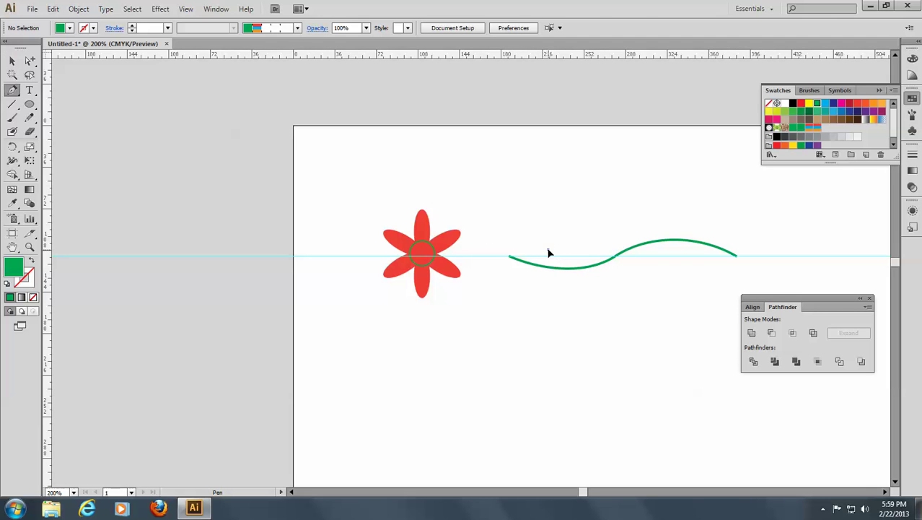
{"action": "left_click_drag", "start_coordinate": [547, 250], "coordinate": [538, 243]}
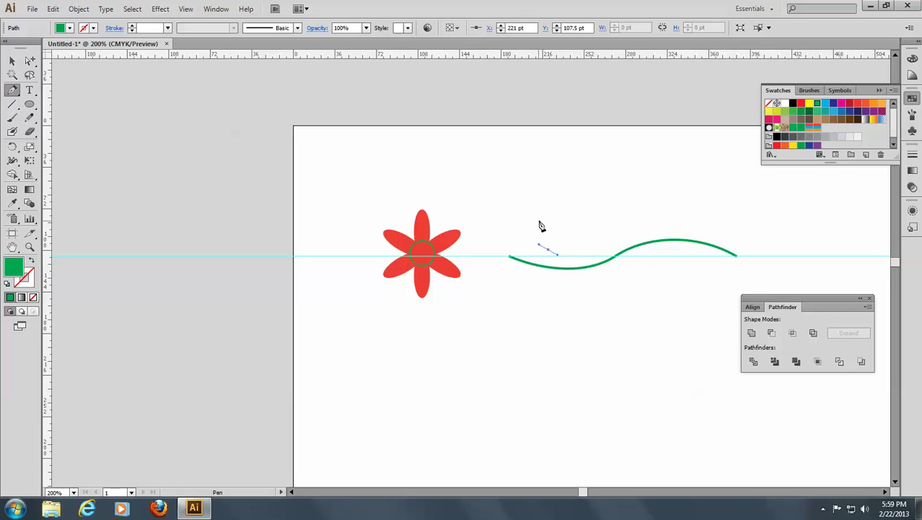
{"action": "left_click_drag", "start_coordinate": [541, 230], "coordinate": [546, 205]}
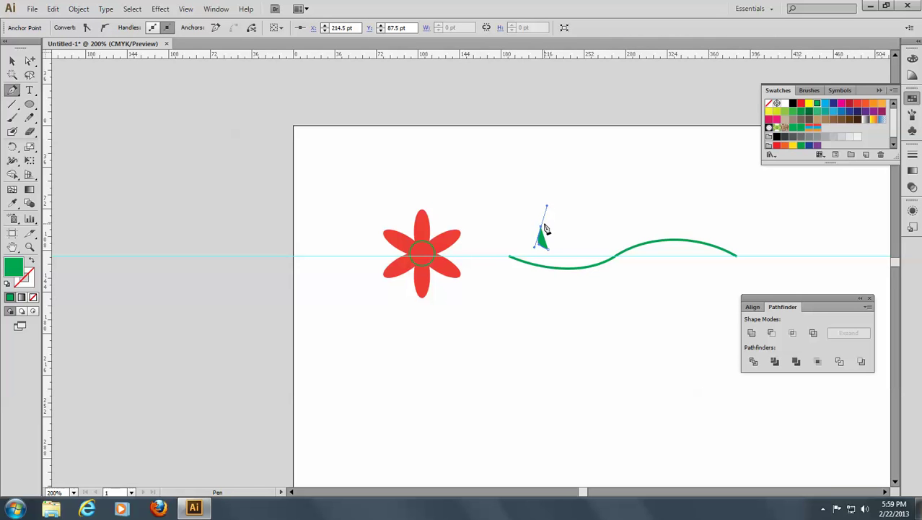
{"action": "left_click", "coordinate": [542, 231]}
{"action": "left_click_drag", "start_coordinate": [548, 254], "coordinate": [549, 257]}
{"action": "left_click", "coordinate": [546, 250], "text": "alt"}
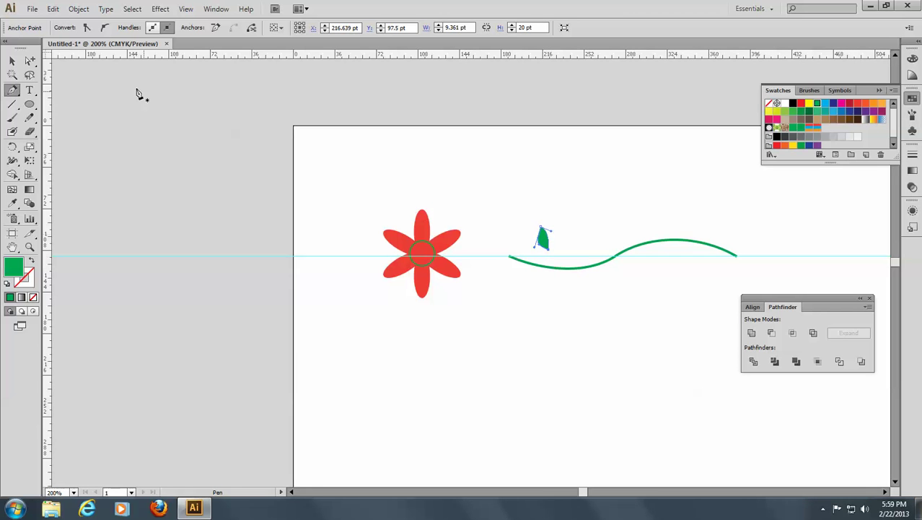
Move the leaf onto the vine's first curve and enlarge it to about 12.4 × 26.5 pt.
{"action": "left_click", "coordinate": [12, 61]}
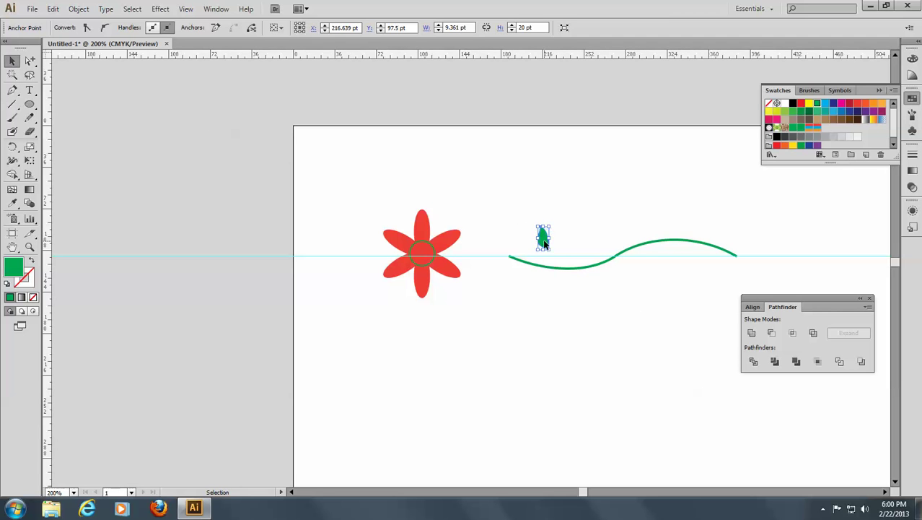
{"action": "left_click_drag", "start_coordinate": [547, 246], "coordinate": [539, 258]}
{"action": "left_click", "coordinate": [550, 251]}
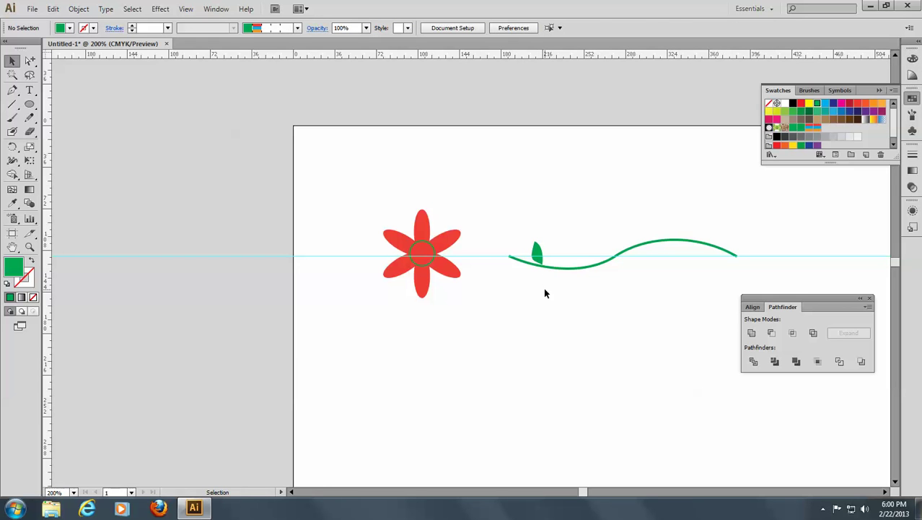
{"action": "left_click", "coordinate": [539, 260]}
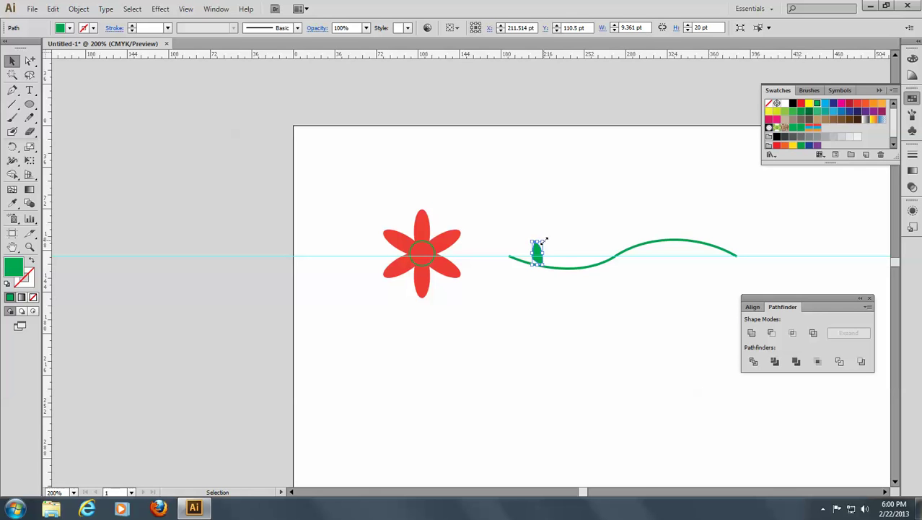
{"action": "left_click_drag", "start_coordinate": [544, 240], "coordinate": [593, 269]}
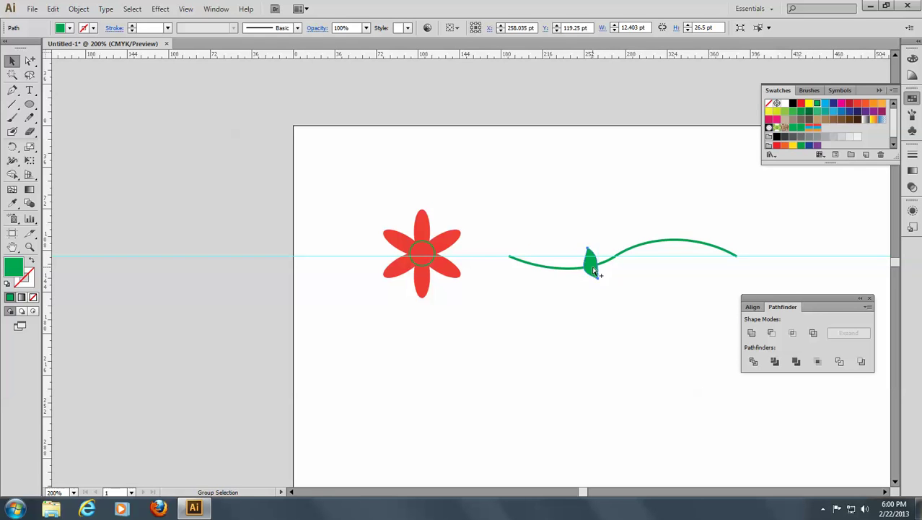
Undo the misplaced leaf move, place a copy of the leaf beneath the vine before its midpoint, and rotate it to follow the stem.
{"action": "key", "text": "ctrl+z"}
{"action": "left_click_drag", "start_coordinate": [539, 253], "coordinate": [596, 275]}
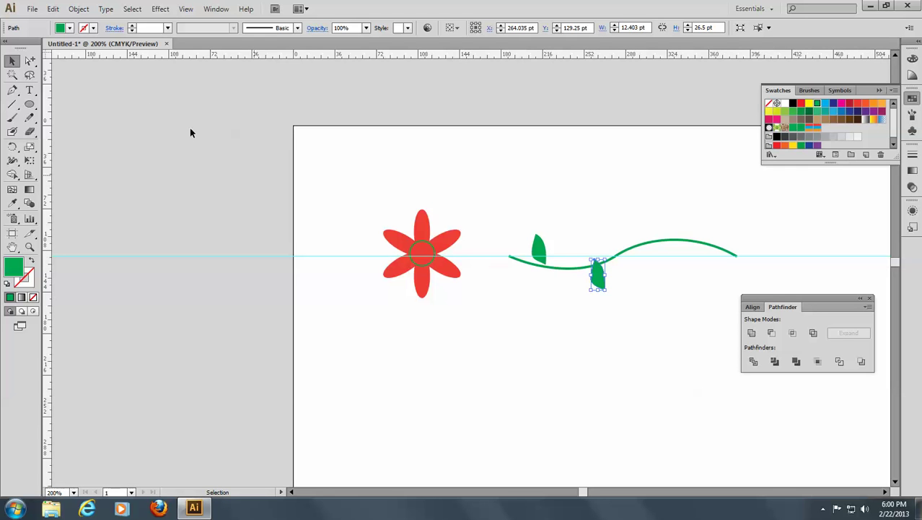
{"action": "left_click", "coordinate": [11, 146]}
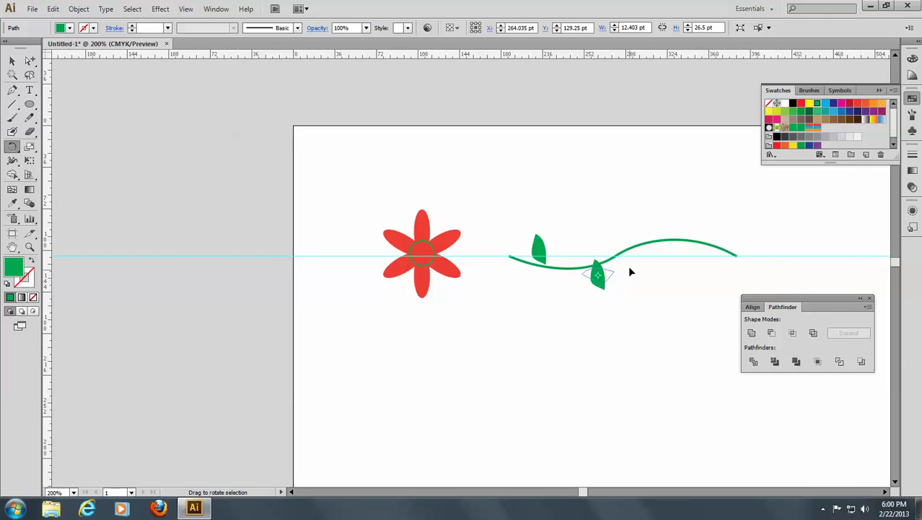
{"action": "left_click_drag", "start_coordinate": [627, 265], "coordinate": [598, 258]}
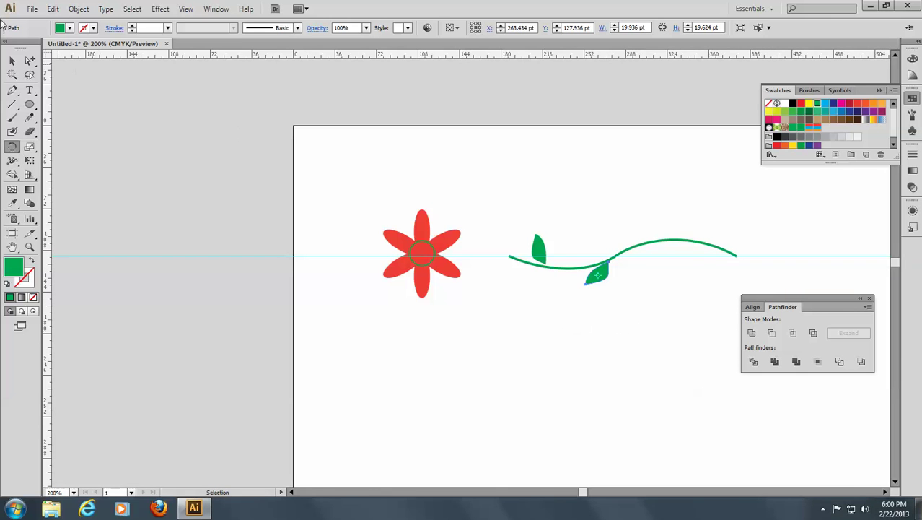
{"action": "left_click", "coordinate": [12, 60]}
Nudge the first leaf down slightly so its base meets the vine.
{"action": "left_click", "coordinate": [919, 508]}
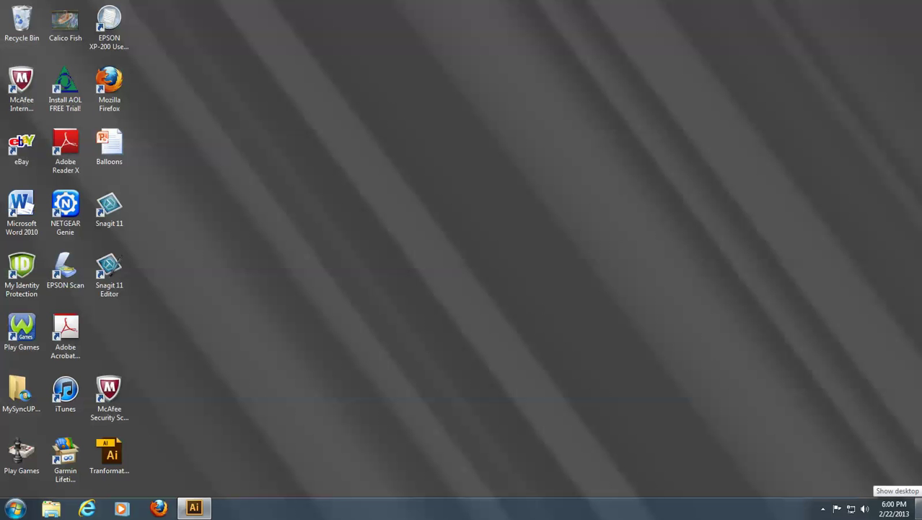
{"action": "left_click", "coordinate": [918, 508]}
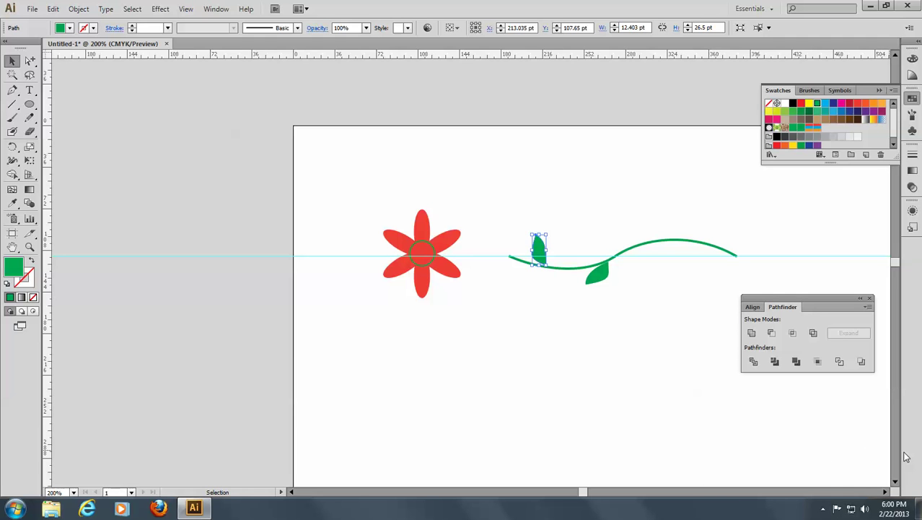
{"action": "key", "text": "Down"}
Copy the lower leaf to the underside of the vine's raised curve and rotate it upright to hang from the stem.
{"action": "left_click", "coordinate": [599, 278]}
{"action": "scroll", "coordinate": [608, 295], "scroll_direction": "up", "scroll_amount": 1}
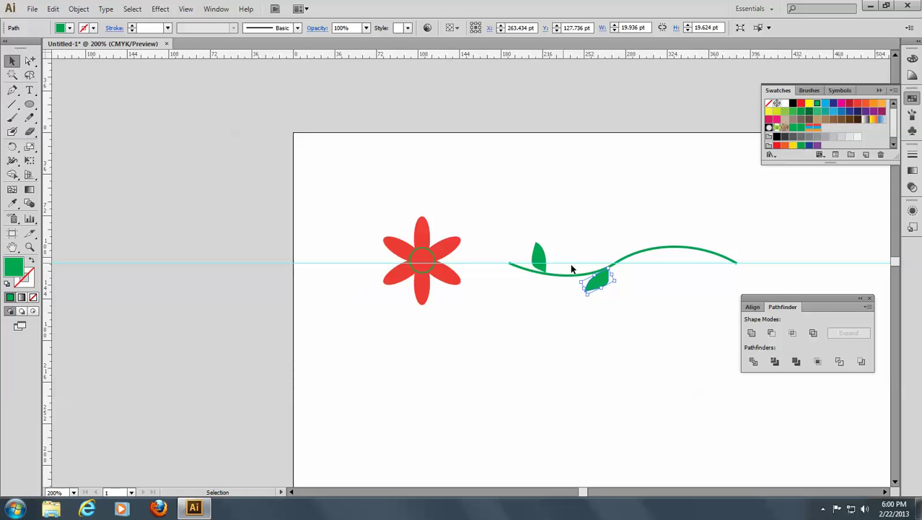
{"action": "left_click_drag", "start_coordinate": [594, 273], "coordinate": [665, 260]}
{"action": "left_click_drag", "start_coordinate": [650, 267], "coordinate": [659, 282]}
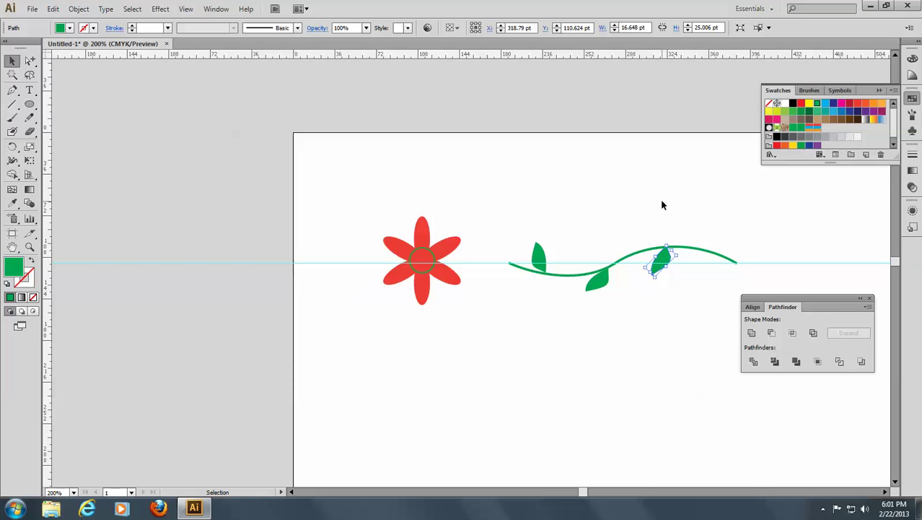
{"action": "left_click", "coordinate": [610, 209]}
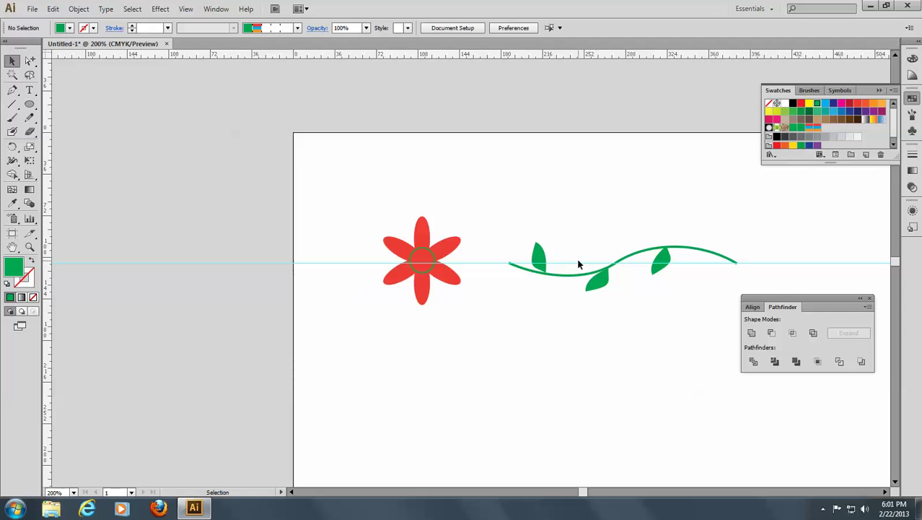
Copy the first leaf to the upper side of the vine just past its midpoint and tilt it toward the flower.
{"action": "left_click_drag", "start_coordinate": [535, 257], "coordinate": [625, 245]}
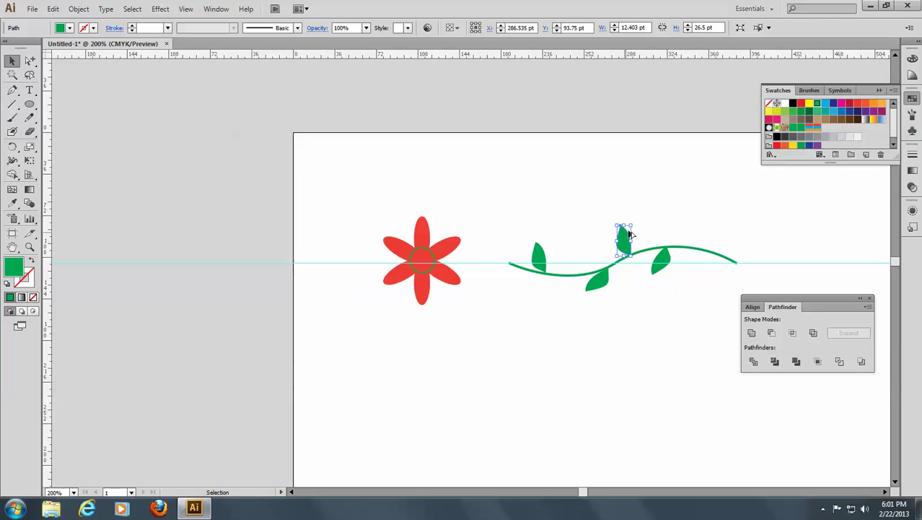
{"action": "left_click_drag", "start_coordinate": [634, 224], "coordinate": [620, 252]}
{"action": "left_click", "coordinate": [676, 193]}
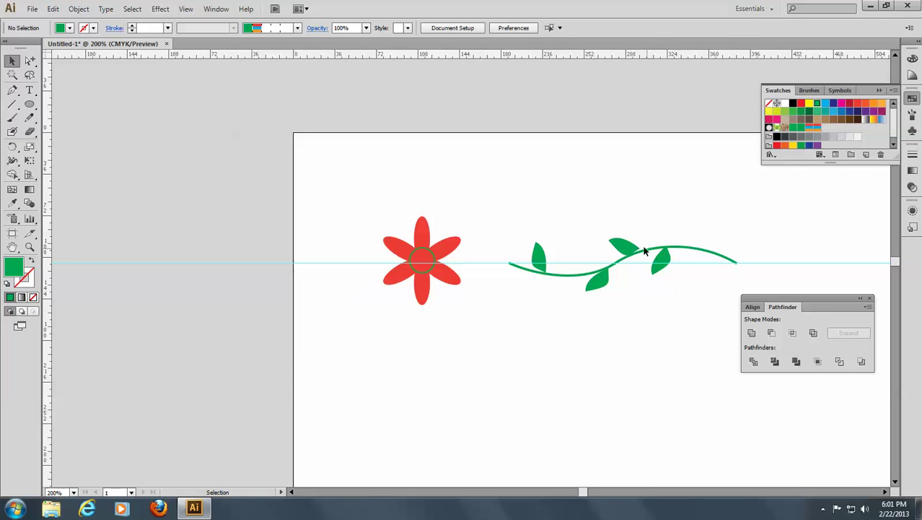
{"action": "left_click", "coordinate": [622, 248]}
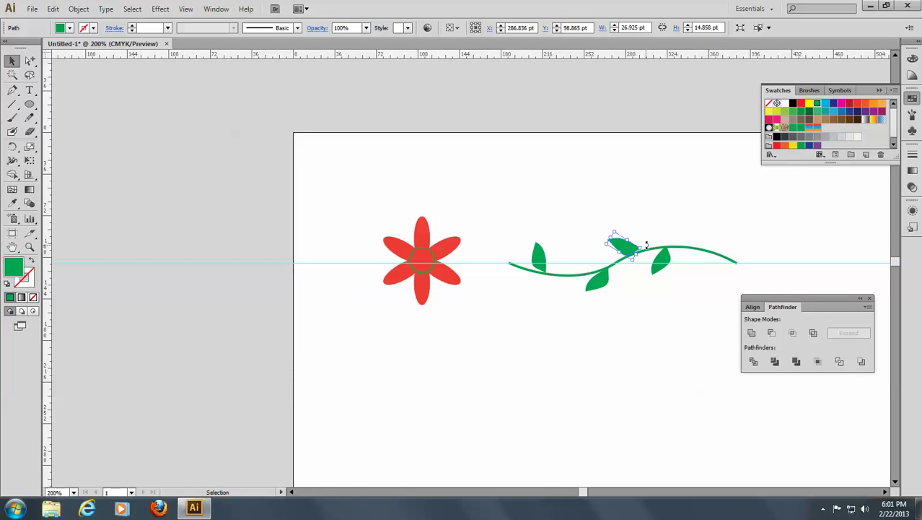
{"action": "left_click_drag", "start_coordinate": [646, 246], "coordinate": [648, 255]}
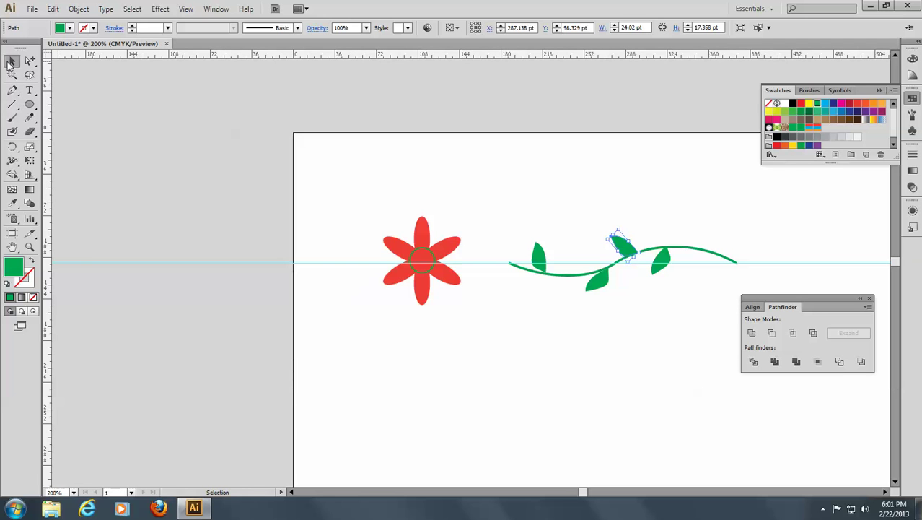
{"action": "left_click", "coordinate": [556, 202]}
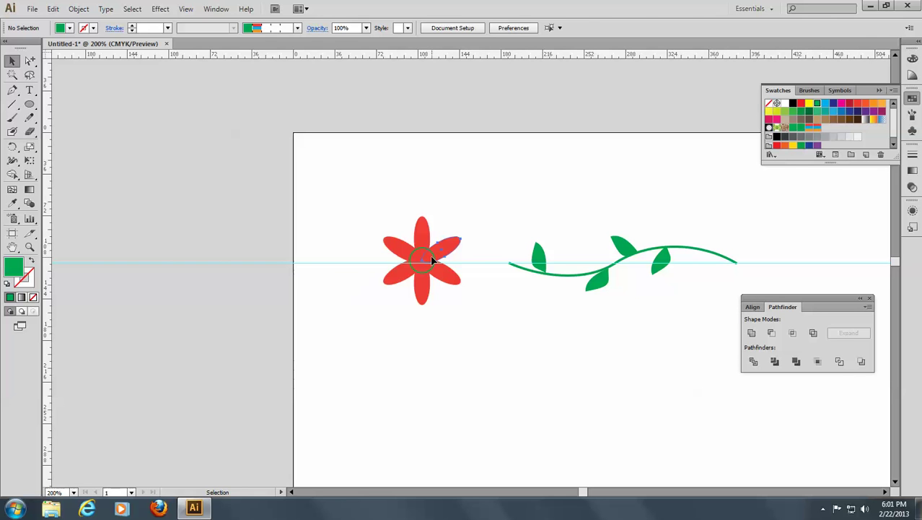
Remove the green stroke from the flower's centre circle and fill the circle with orange.
{"action": "left_click", "coordinate": [453, 243]}
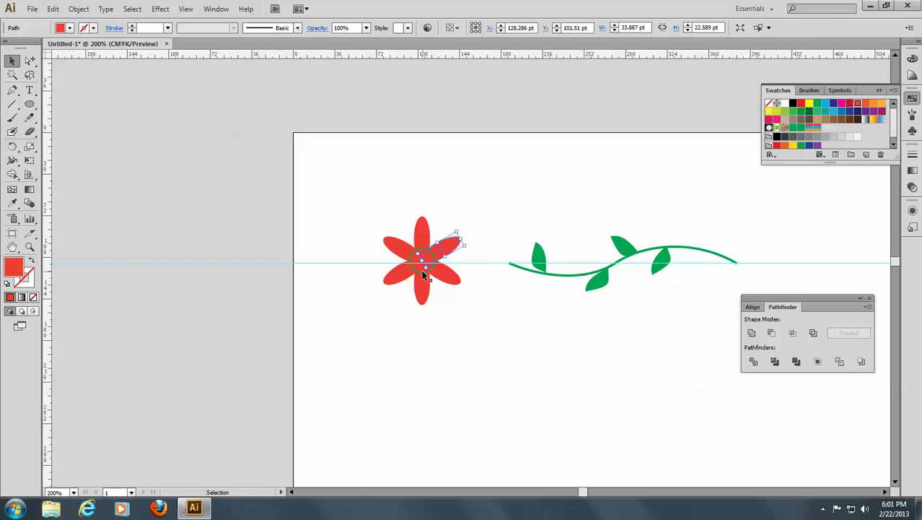
{"action": "left_click", "coordinate": [29, 247]}
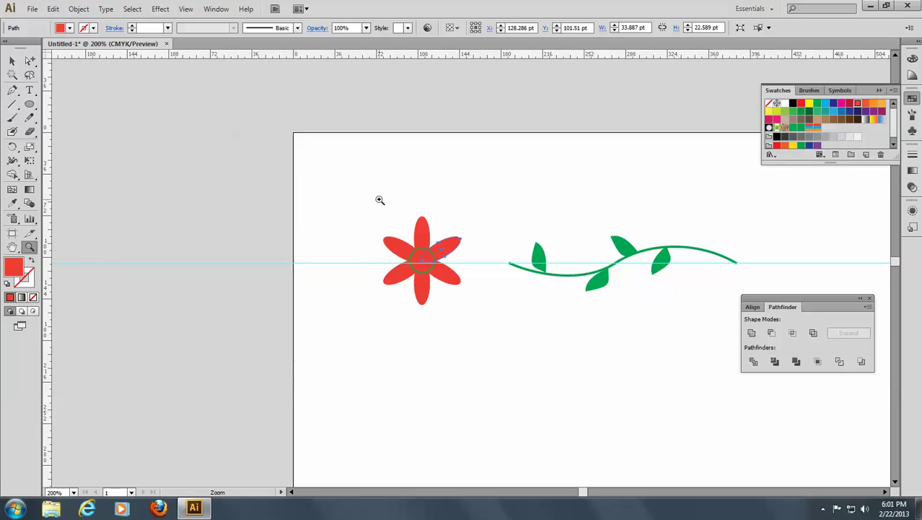
{"action": "left_click_drag", "start_coordinate": [379, 200], "coordinate": [470, 319]}
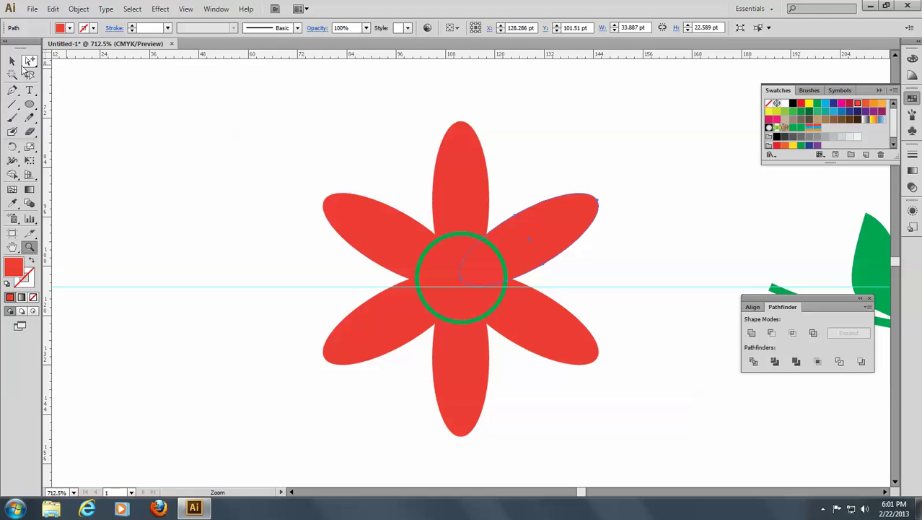
{"action": "left_click", "coordinate": [12, 61]}
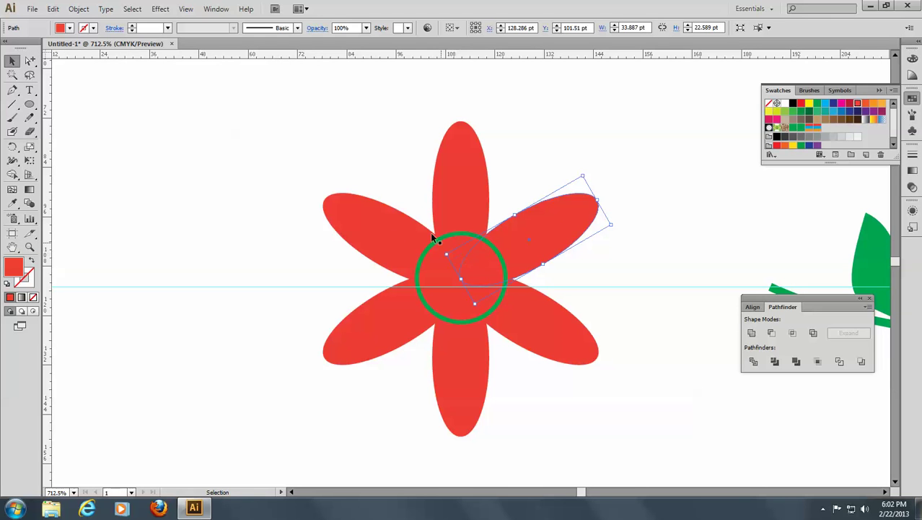
{"action": "left_click", "coordinate": [450, 239]}
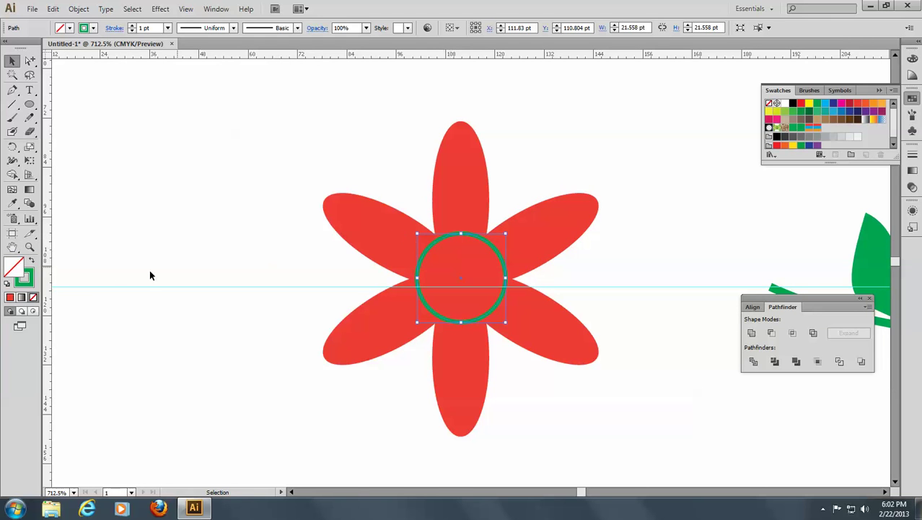
{"action": "left_click", "coordinate": [26, 279]}
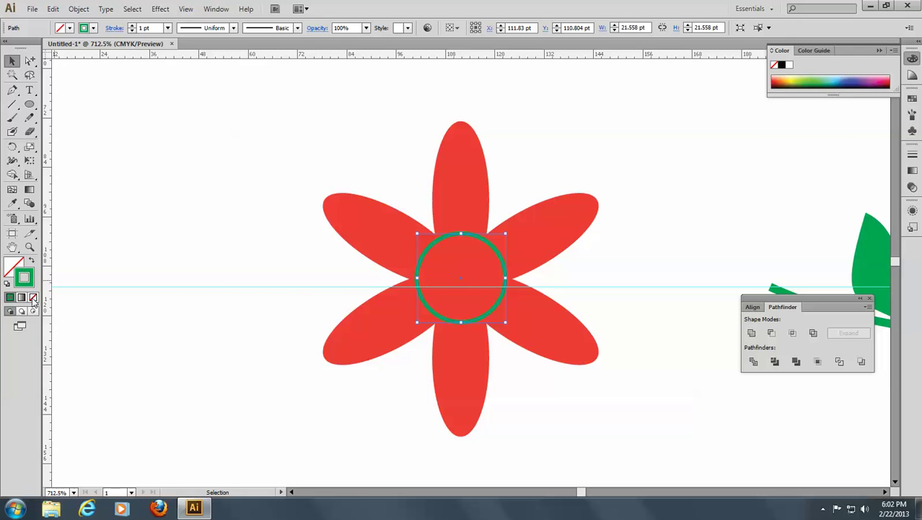
{"action": "left_click", "coordinate": [34, 298]}
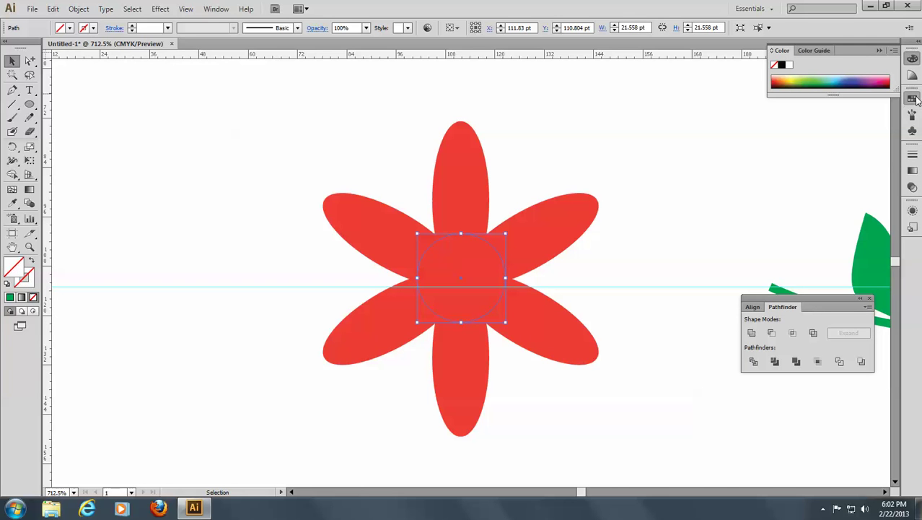
{"action": "left_click", "coordinate": [912, 99]}
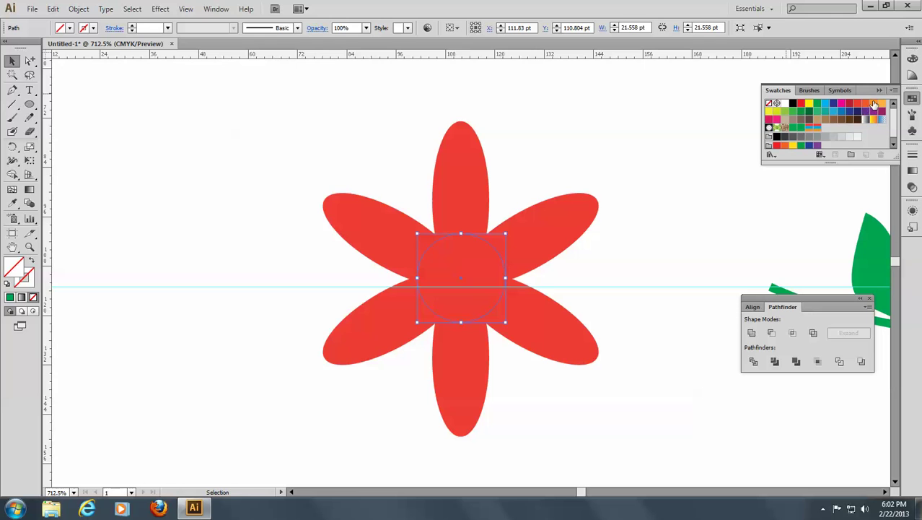
{"action": "left_click", "coordinate": [874, 105]}
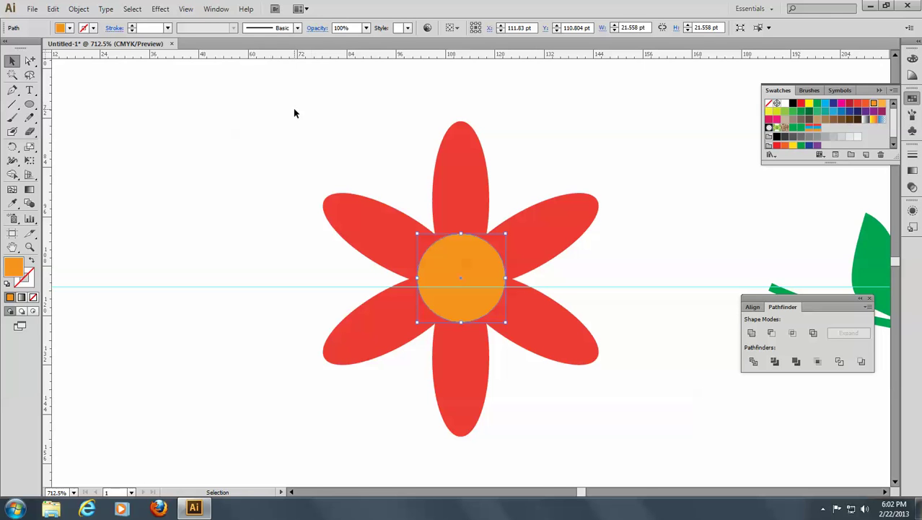
Group the flower's six petals and orange centre, and add the group to the swatches as a pattern.
{"action": "left_click", "coordinate": [12, 64]}
{"action": "left_click_drag", "start_coordinate": [290, 107], "coordinate": [643, 424]}
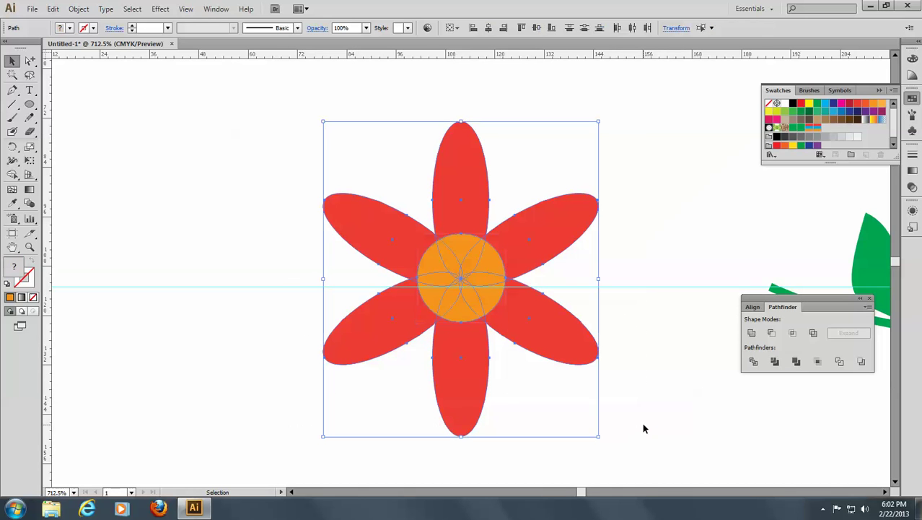
{"action": "left_click", "coordinate": [79, 9]}
{"action": "left_click", "coordinate": [94, 53]}
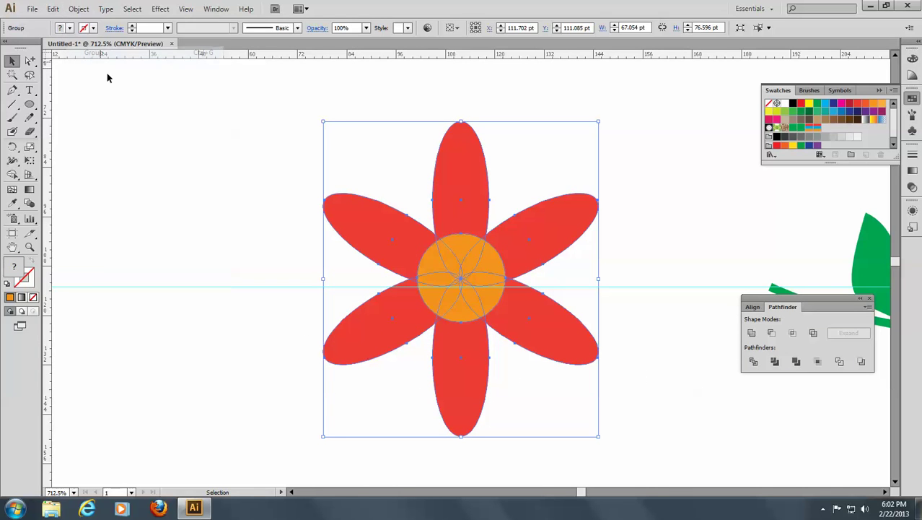
{"action": "mouse_move", "coordinate": [464, 266]}
{"action": "left_mouse_down"}
{"action": "mouse_move", "coordinate": [685, 230]}
{"action": "mouse_move", "coordinate": [819, 120]}
{"action": "mouse_move", "coordinate": [835, 133]}
{"action": "left_mouse_up"}
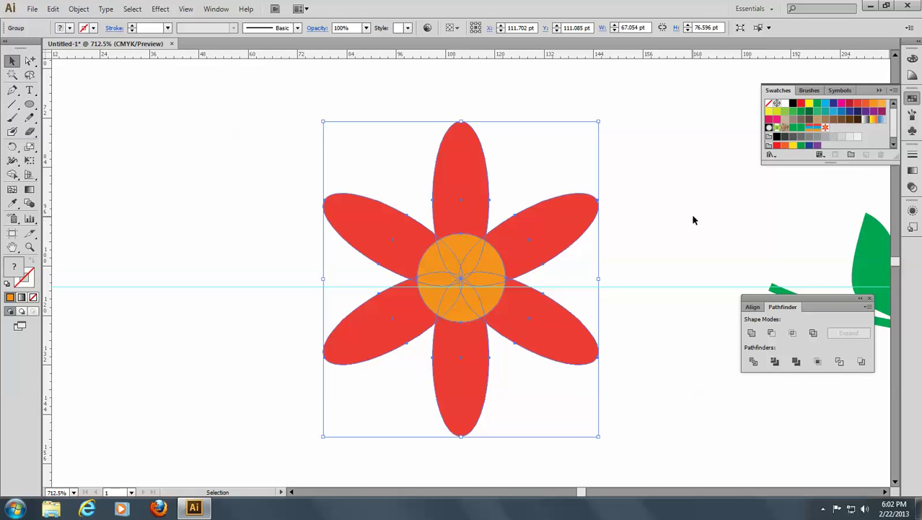
{"action": "left_click", "coordinate": [676, 224]}
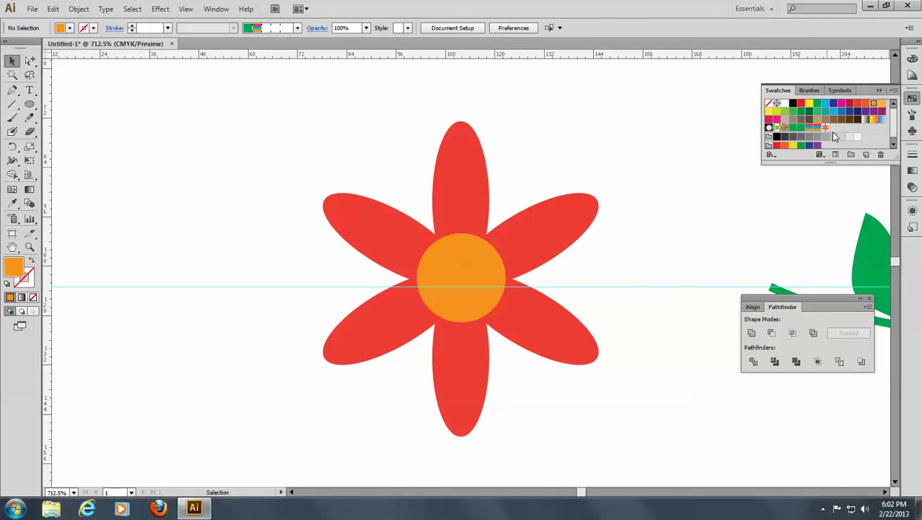
Create a new swatch named "Flower Corner" from the flower pattern swatch.
{"action": "left_click", "coordinate": [866, 158]}
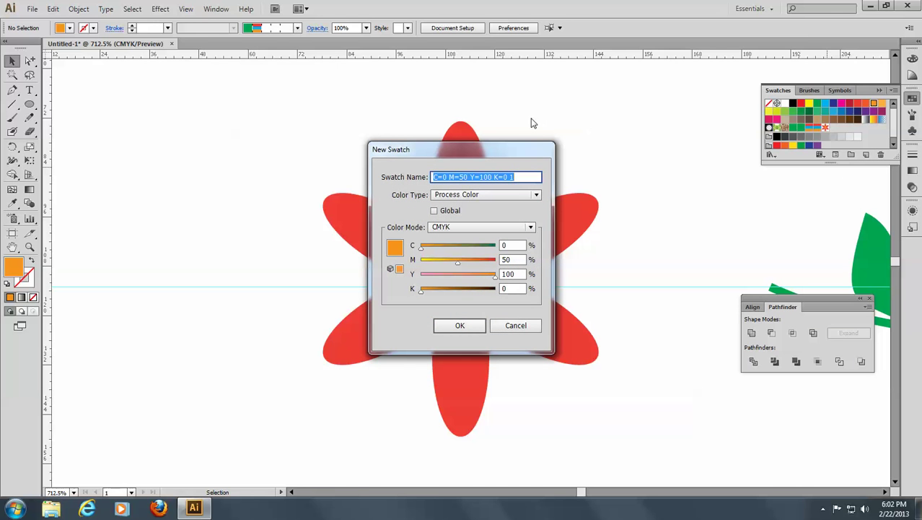
{"action": "left_click", "coordinate": [518, 325]}
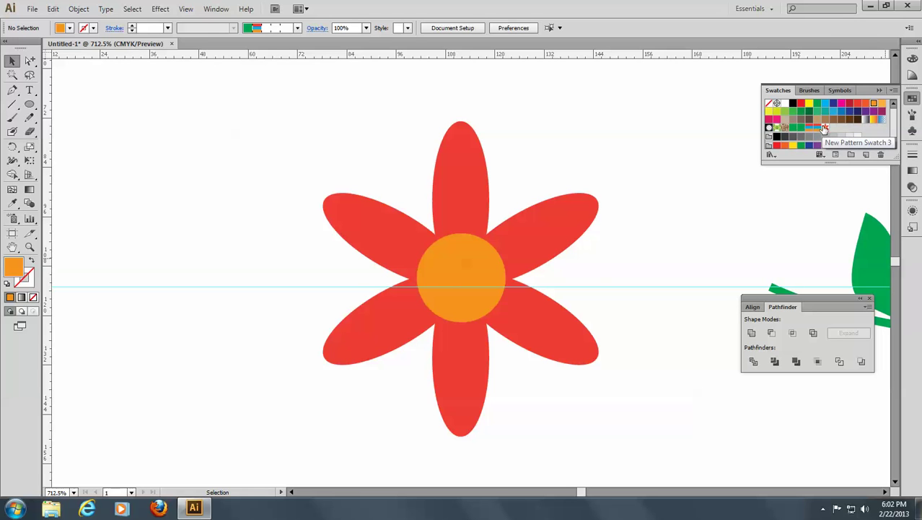
{"action": "left_click", "coordinate": [825, 128]}
{"action": "left_click", "coordinate": [865, 155]}
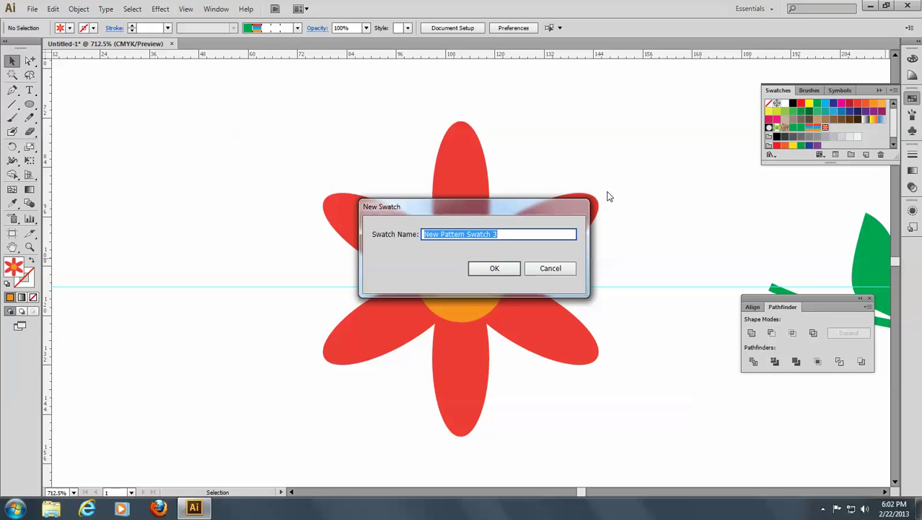
{"action": "type", "text": "Flowe"}
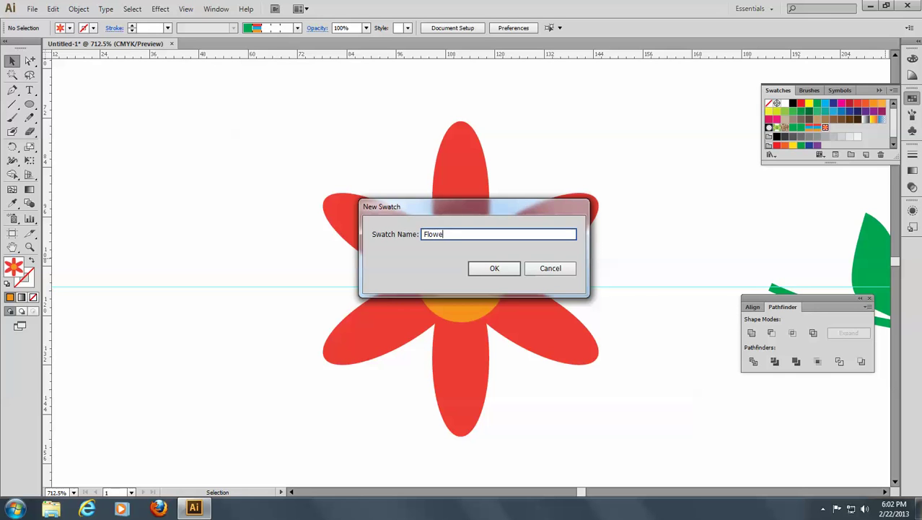
{"action": "type", "text": "r Corner"}
{"action": "left_click", "coordinate": [495, 267]}
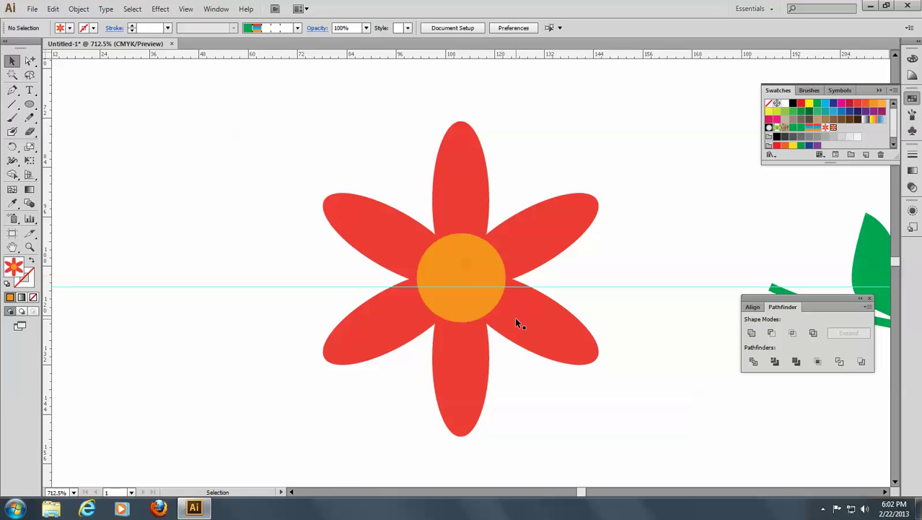
Group the green vine with its four leaves and add the group to the swatches as a pattern.
{"action": "key", "text": "space"}
{"action": "left_click_drag", "start_coordinate": [669, 264], "coordinate": [221, 187]}
{"action": "left_click_drag", "start_coordinate": [551, 391], "coordinate": [319, 380]}
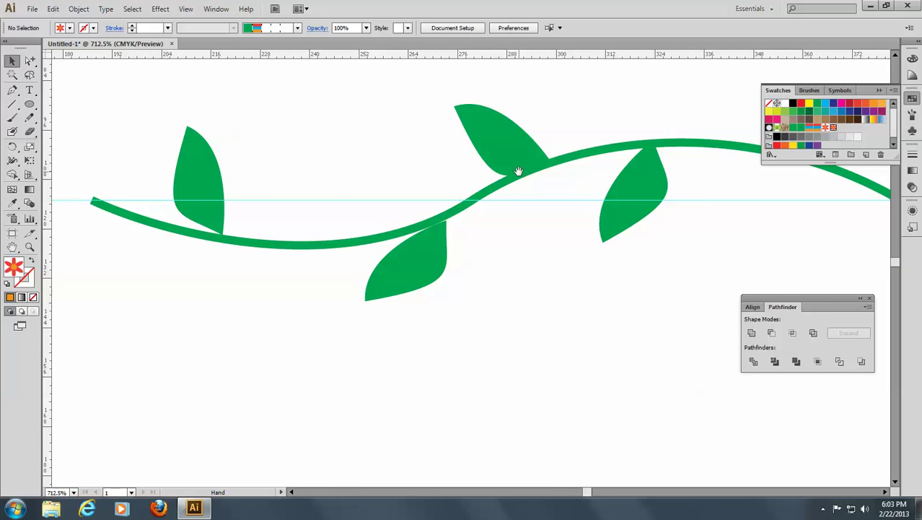
{"action": "left_click_drag", "start_coordinate": [100, 101], "coordinate": [825, 281]}
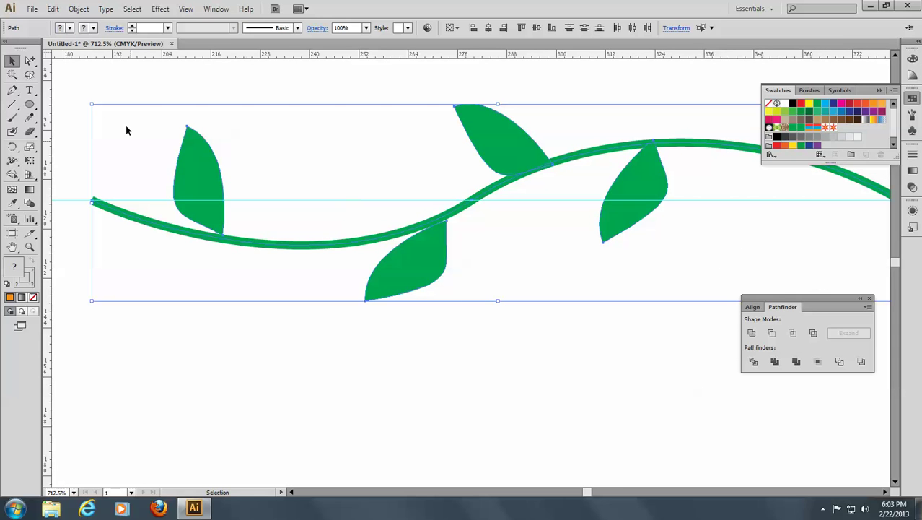
{"action": "left_click", "coordinate": [79, 9]}
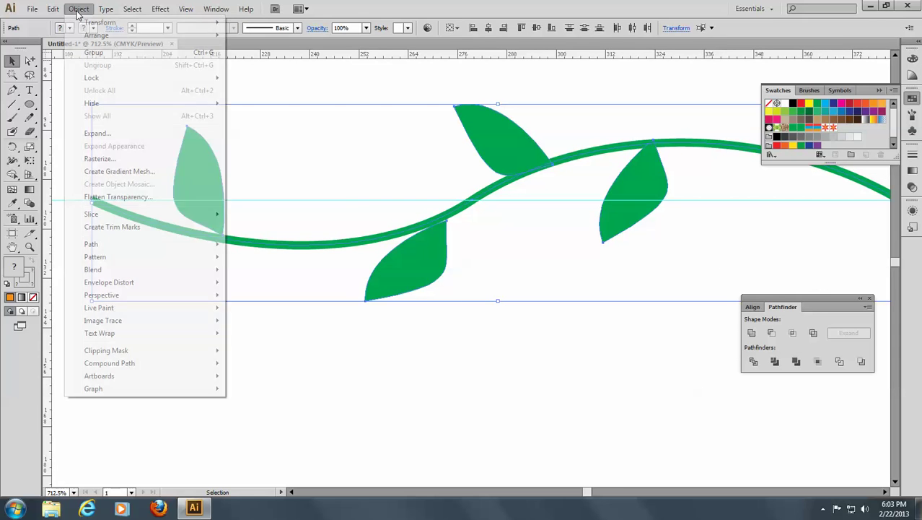
{"action": "left_click", "coordinate": [90, 52]}
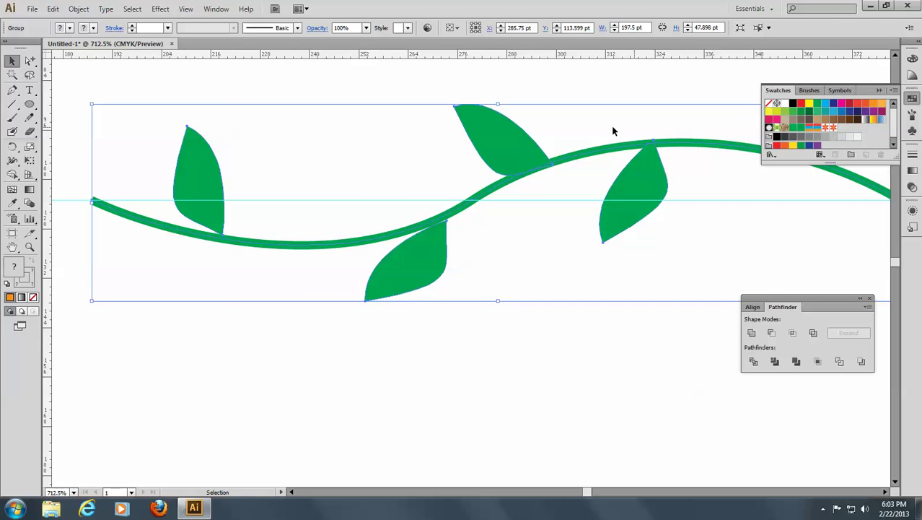
{"action": "left_click_drag", "start_coordinate": [508, 148], "coordinate": [844, 127]}
{"action": "left_click", "coordinate": [549, 412]}
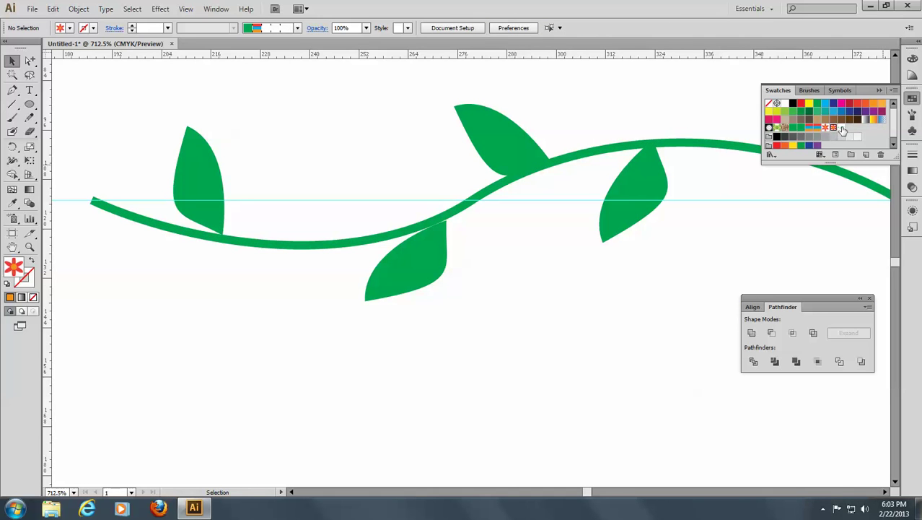
Create a new swatch named "Flower Side" from the vine pattern swatch.
{"action": "left_click_drag", "start_coordinate": [842, 129], "coordinate": [868, 153]}
{"action": "left_click", "coordinate": [868, 154]}
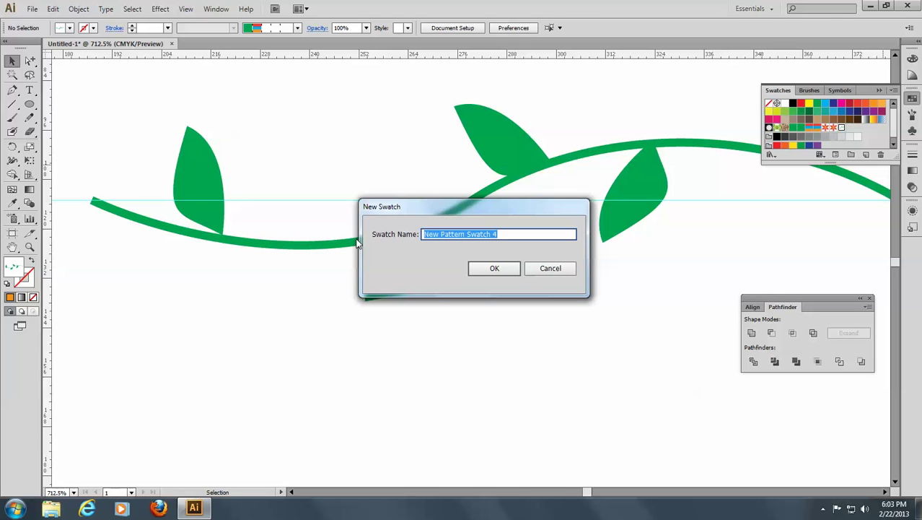
{"action": "type", "text": "Flower Side"}
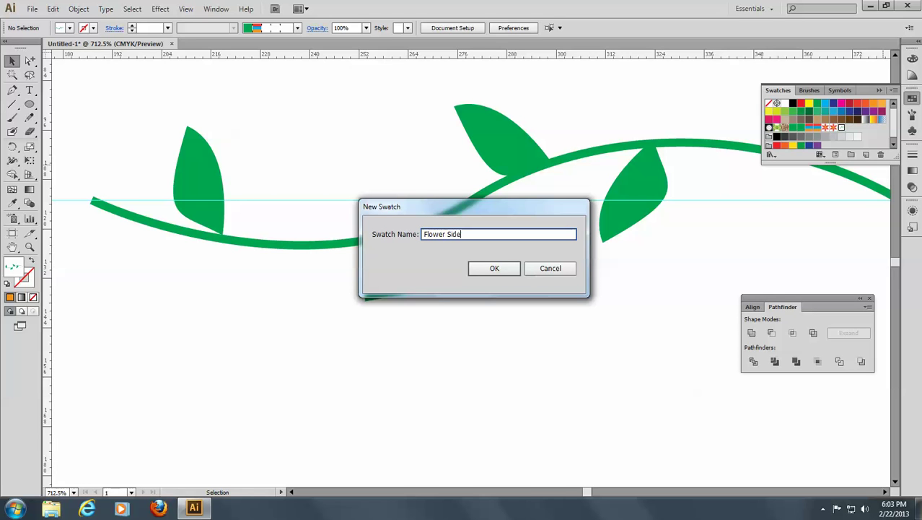
{"action": "left_click", "coordinate": [494, 268]}
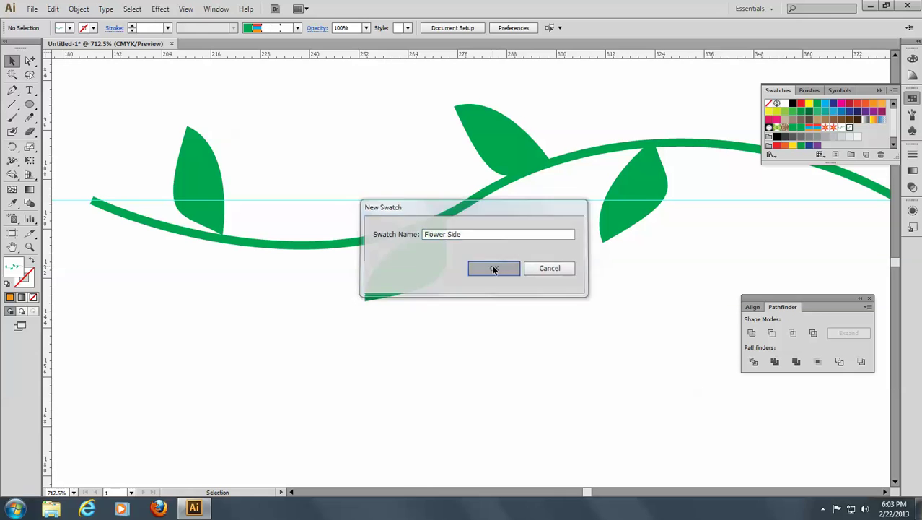
Start a new Pattern Brush and name it "Flower".
{"action": "key", "text": "ctrl"}
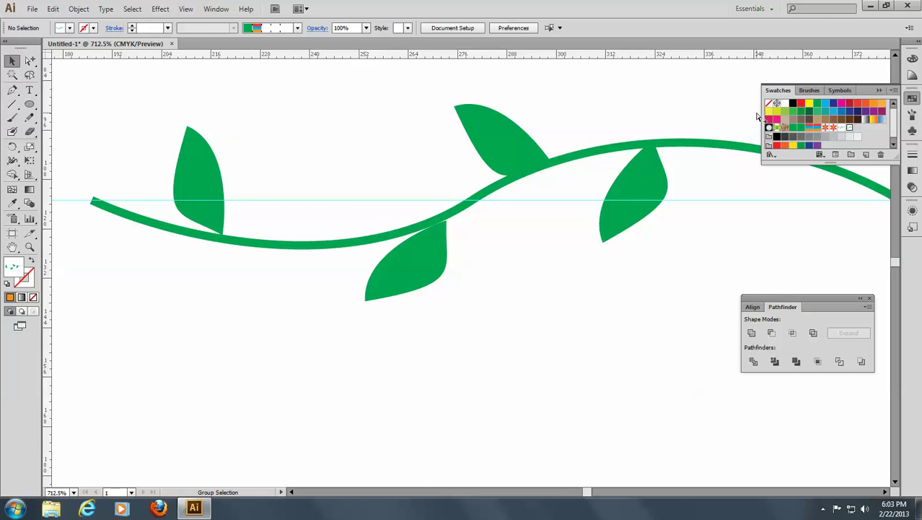
{"action": "key", "text": "ctrl+0"}
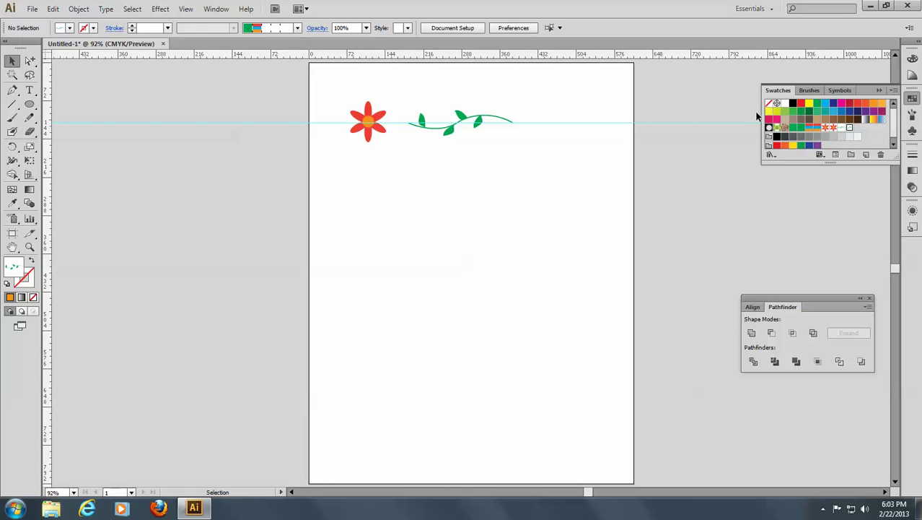
{"action": "left_click", "coordinate": [913, 118]}
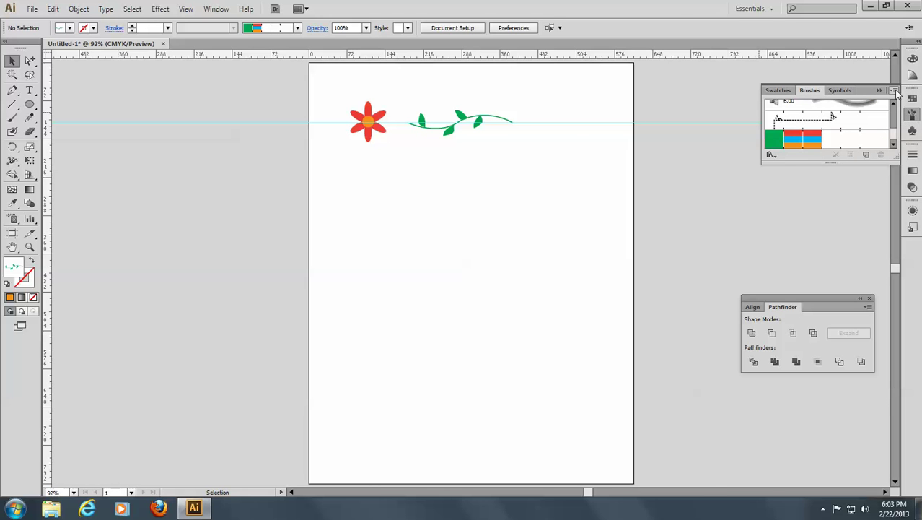
{"action": "left_click", "coordinate": [894, 90]}
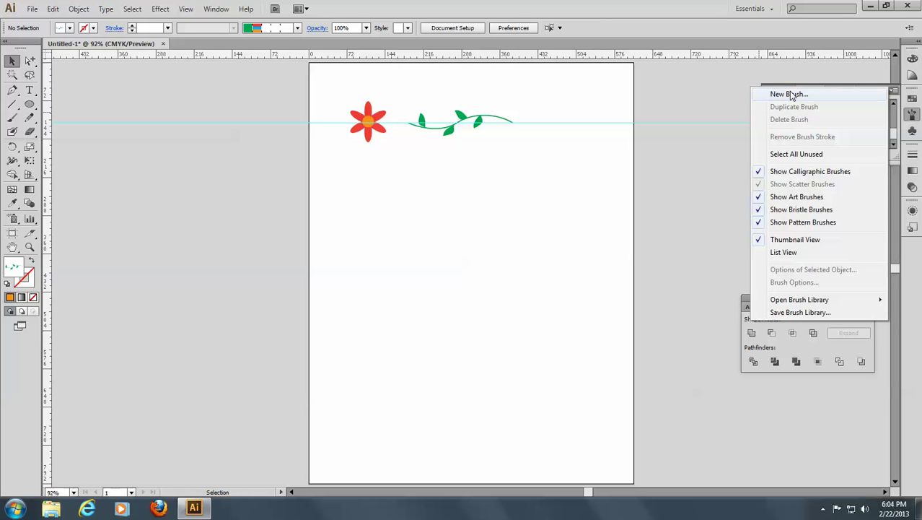
{"action": "left_click", "coordinate": [789, 95]}
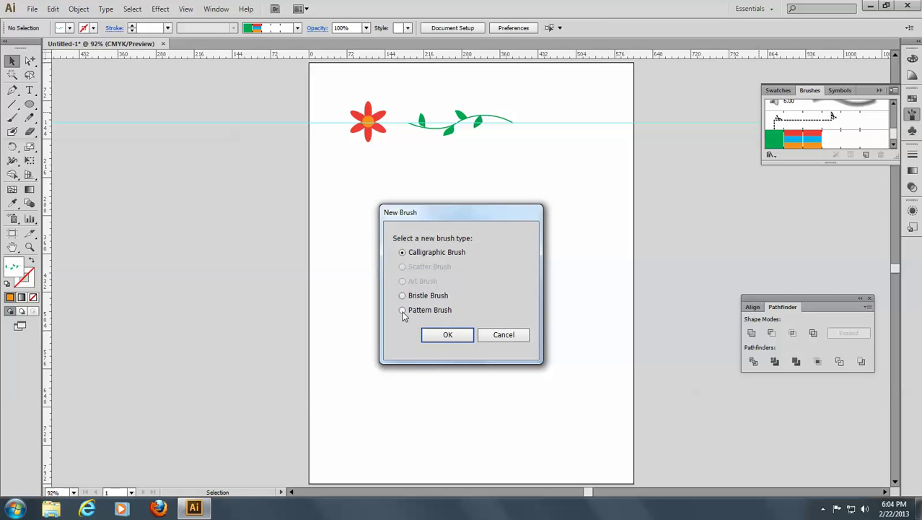
{"action": "left_click", "coordinate": [401, 311]}
{"action": "left_click", "coordinate": [450, 334]}
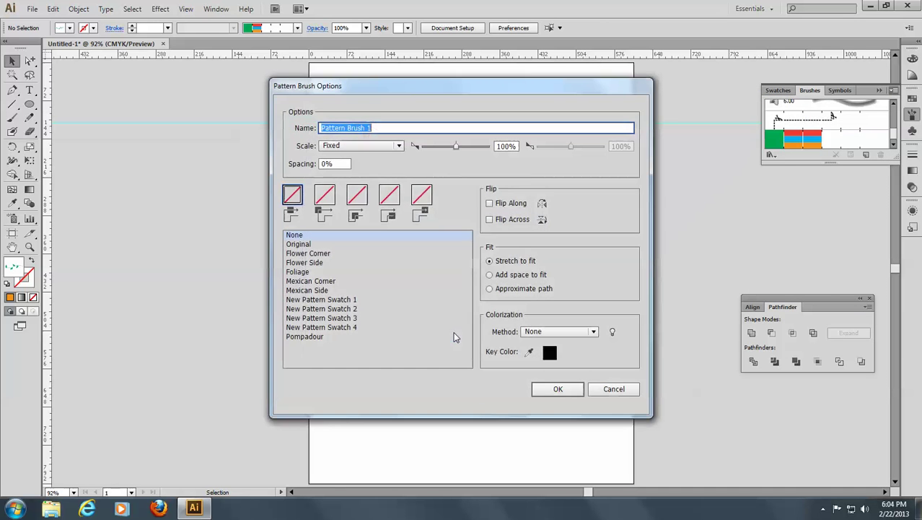
{"action": "left_click_drag", "start_coordinate": [371, 128], "coordinate": [280, 121]}
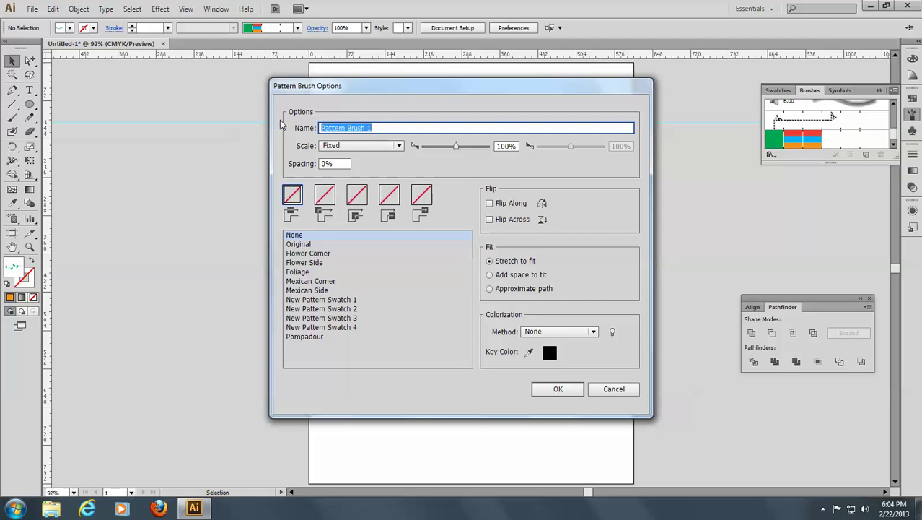
{"action": "type", "text": "Flower"}
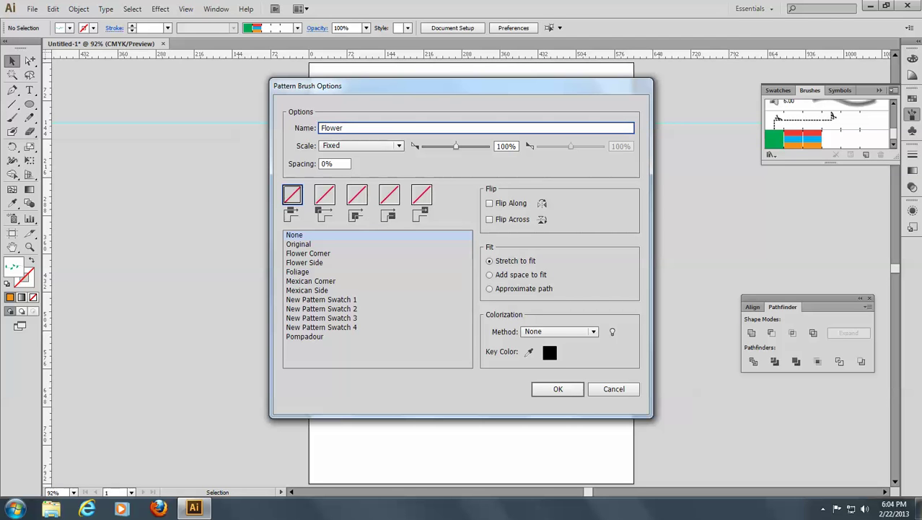
Assign the Flower Corner swatch to the brush's outer corner tile and Flower Side to its side tile, and create the brush.
{"action": "left_click", "coordinate": [324, 195]}
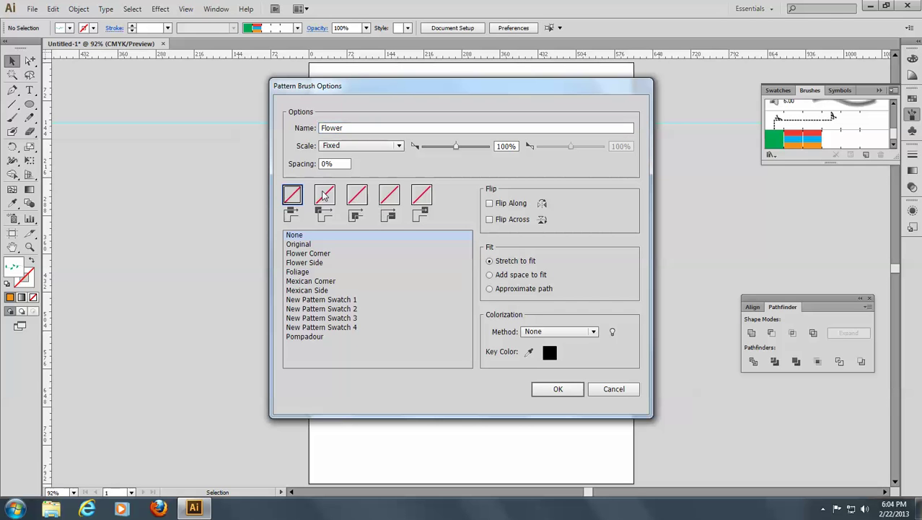
{"action": "left_click", "coordinate": [308, 254]}
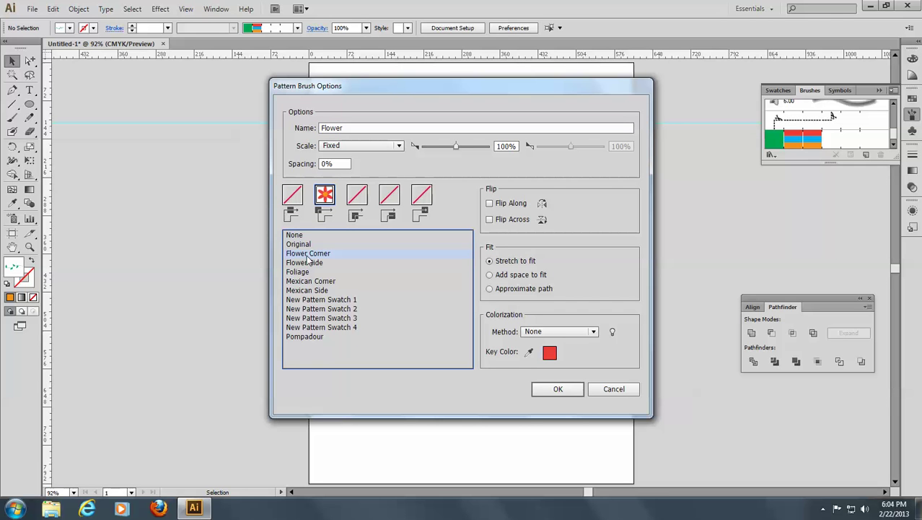
{"action": "left_click", "coordinate": [293, 196]}
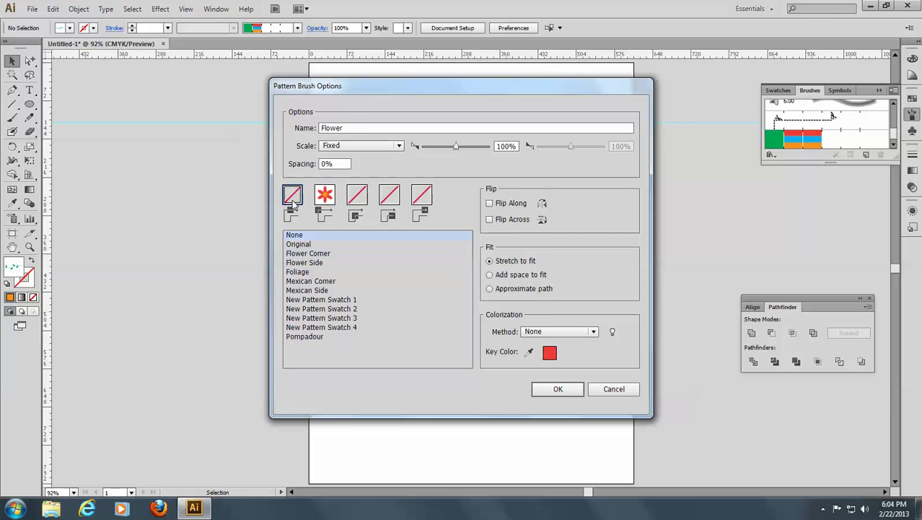
{"action": "left_click", "coordinate": [309, 264]}
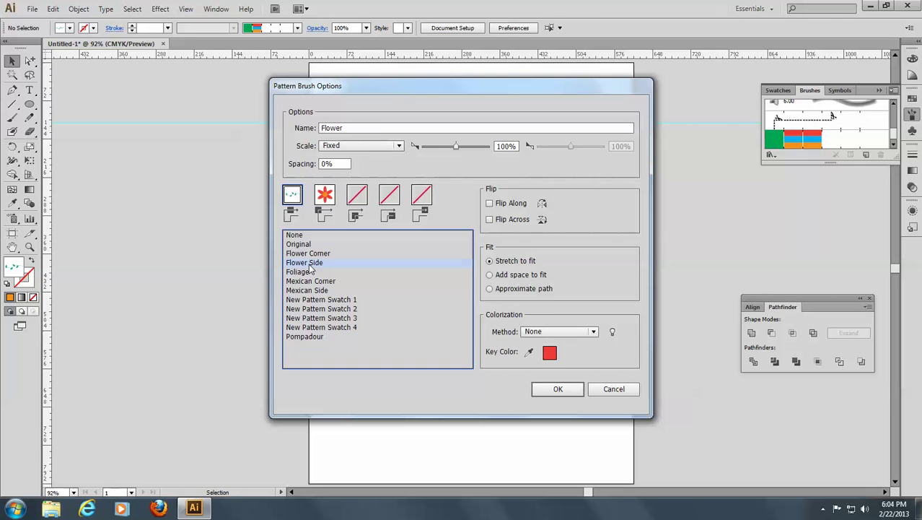
{"action": "left_click", "coordinate": [560, 389]}
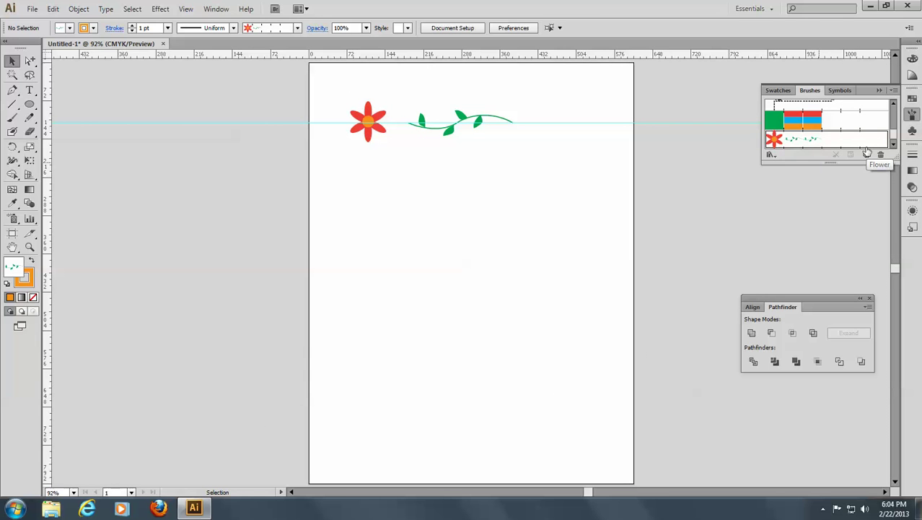
Draw a rectangle about 375 pt wide and 429 pt high on the page below the flower and vine.
{"action": "left_click", "coordinate": [31, 106]}
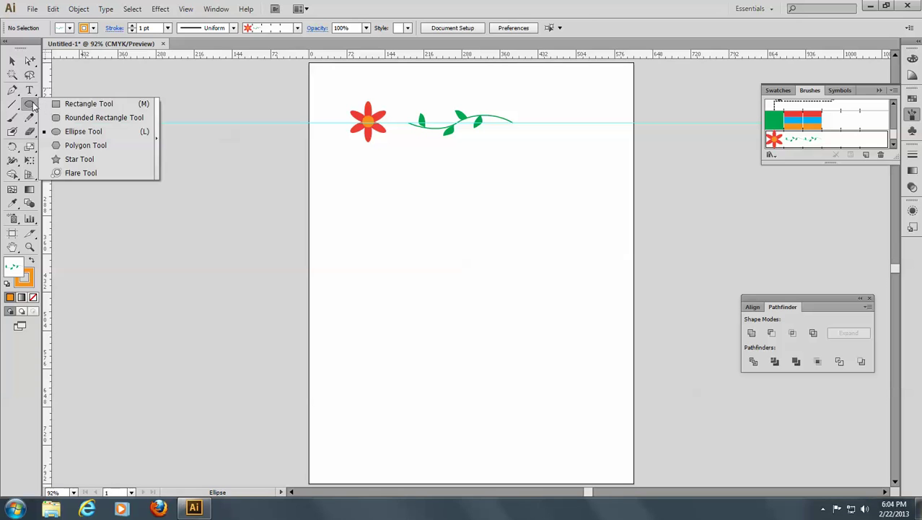
{"action": "left_click", "coordinate": [90, 105]}
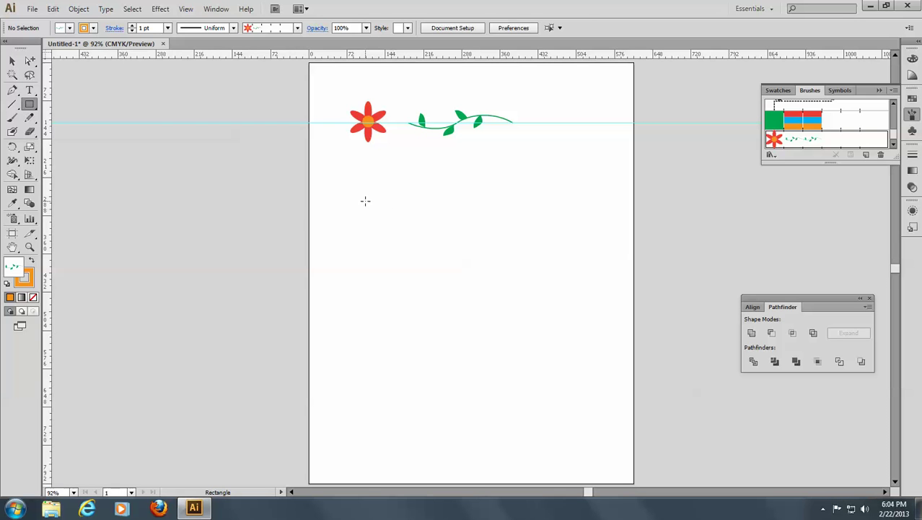
{"action": "left_click_drag", "start_coordinate": [364, 200], "coordinate": [563, 429]}
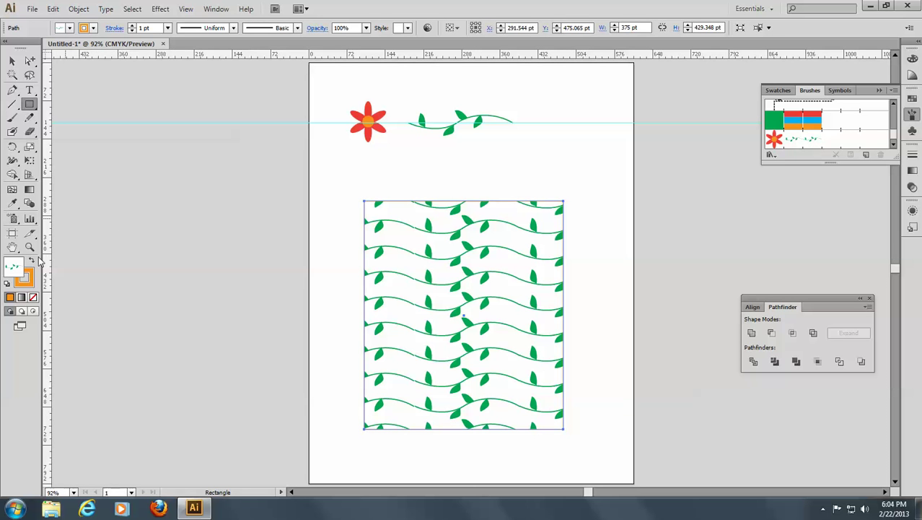
Remove the vine pattern fill and the orange stroke from the rectangle.
{"action": "left_click", "coordinate": [27, 275]}
{"action": "left_click", "coordinate": [33, 297]}
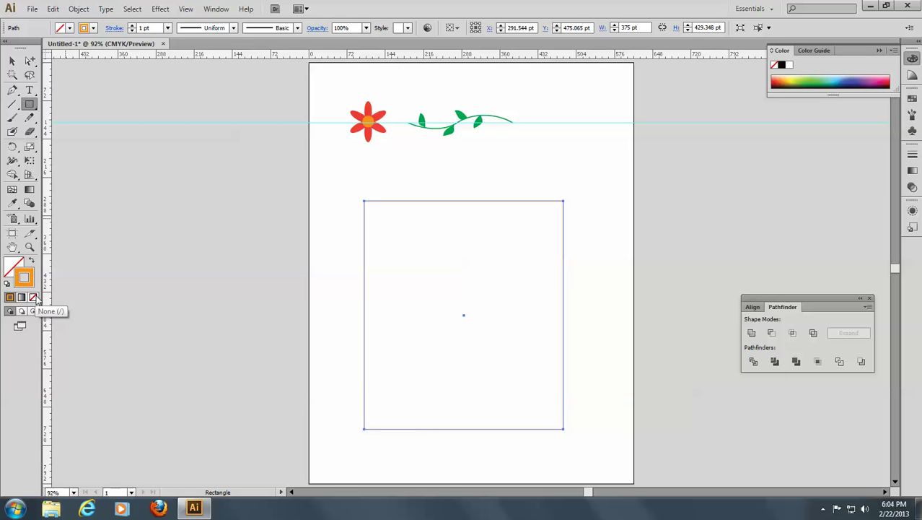
{"action": "left_click", "coordinate": [33, 298]}
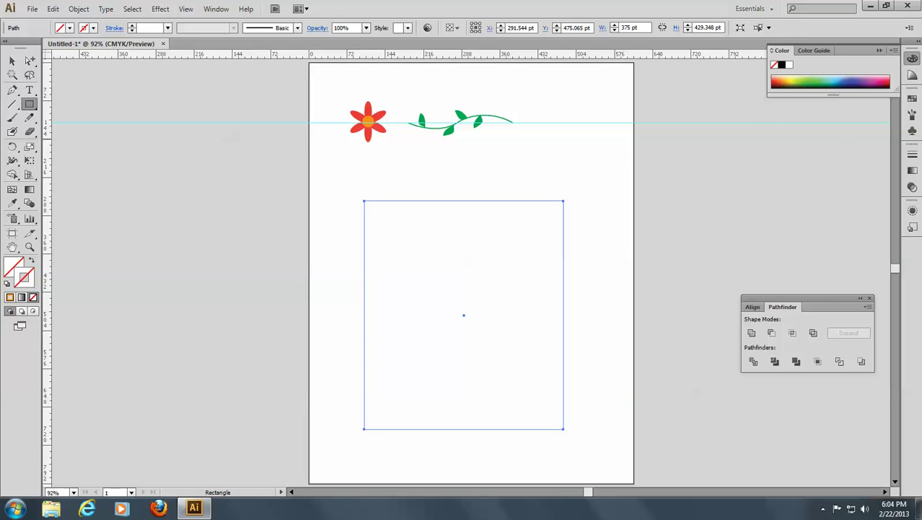
Apply the Flower pattern brush to the selected rectangle to form a floral border.
{"action": "left_click", "coordinate": [912, 116]}
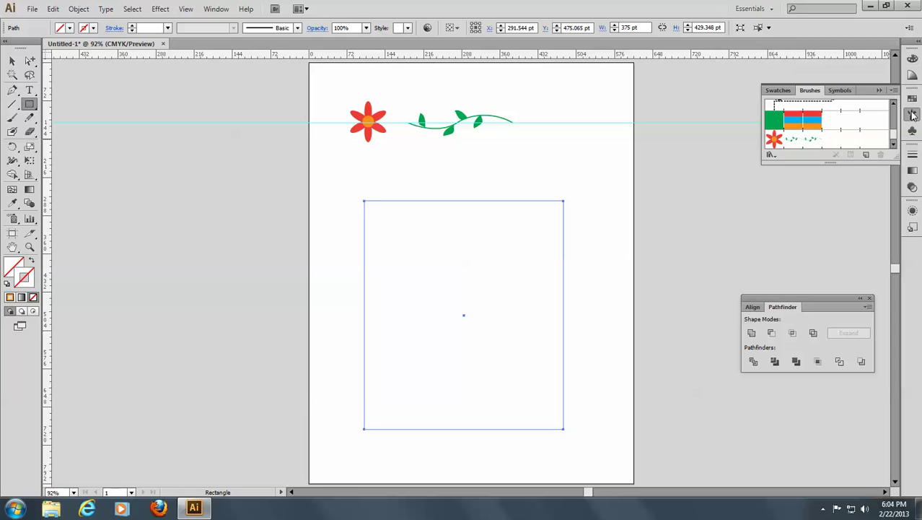
{"action": "left_click", "coordinate": [800, 139]}
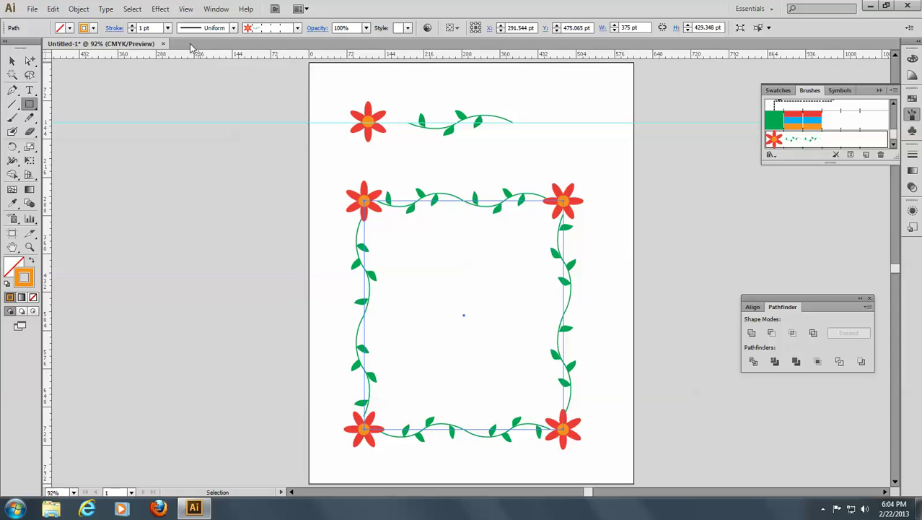
{"action": "left_click", "coordinate": [9, 62]}
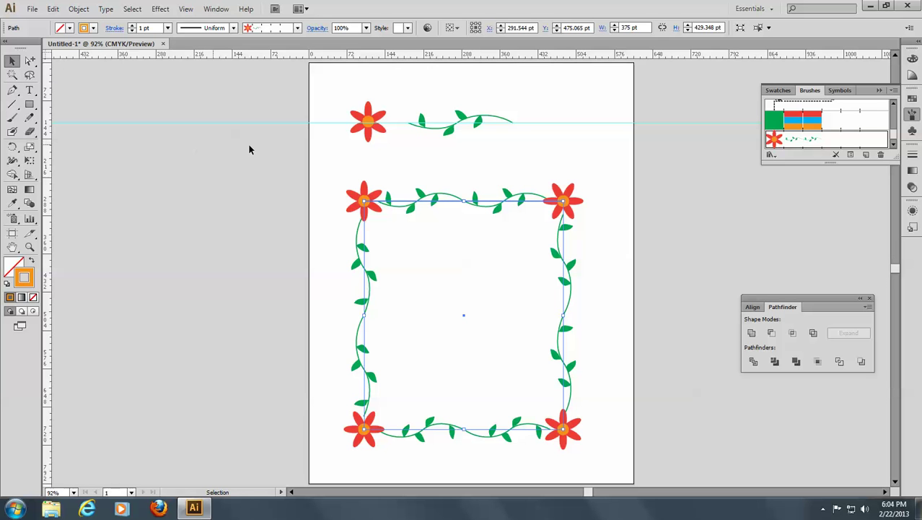
Open the Flower brush's options with Preview on and move the dialog clear of the rectangle's border.
{"action": "double_click", "coordinate": [803, 141]}
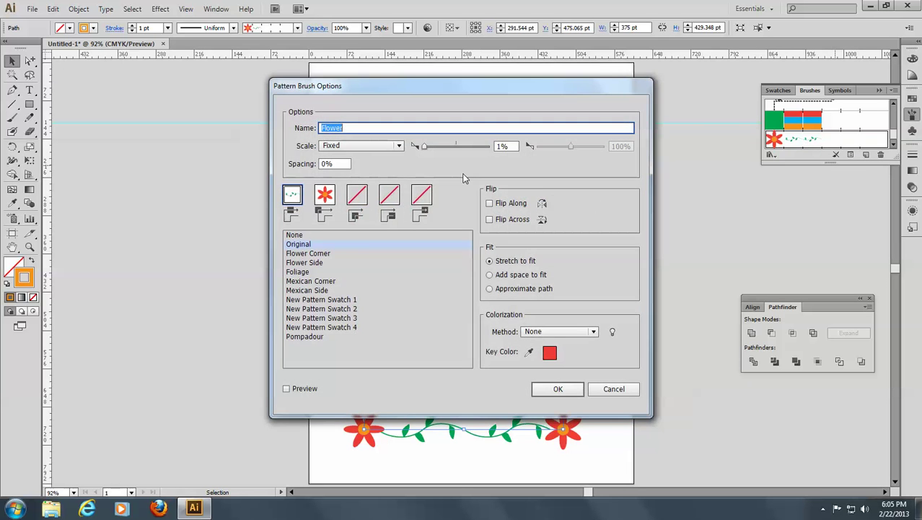
{"action": "left_click", "coordinate": [399, 147]}
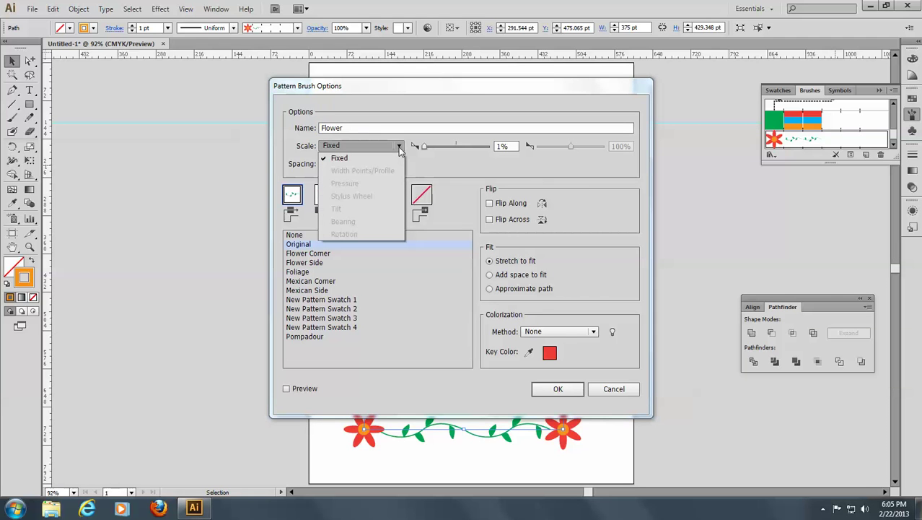
{"action": "left_click", "coordinate": [422, 153]}
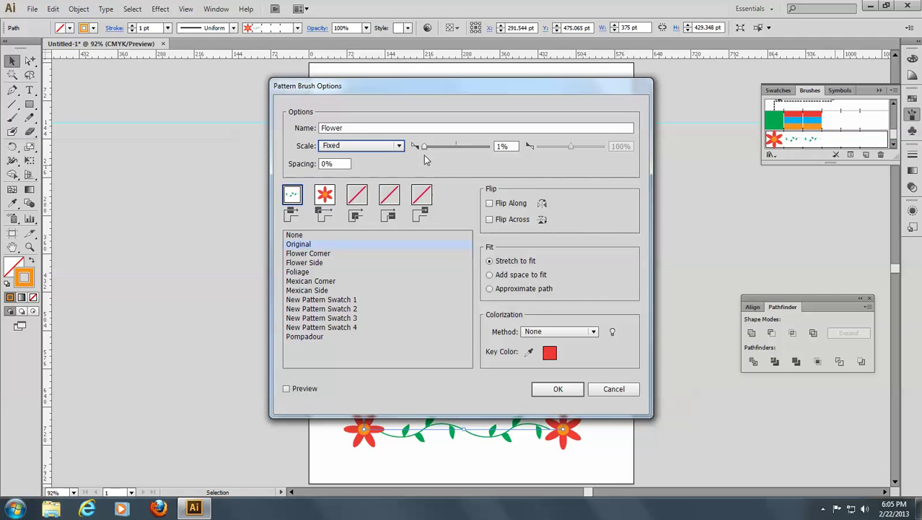
{"action": "left_click", "coordinate": [287, 389]}
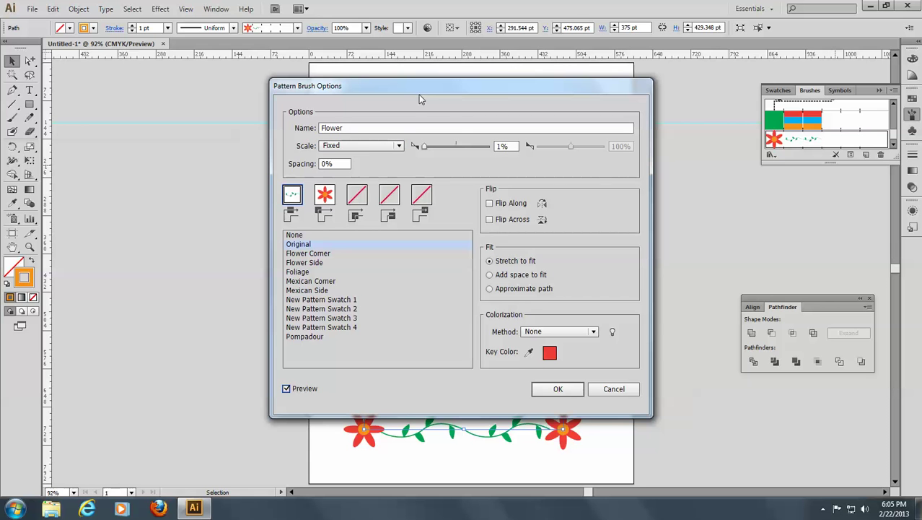
{"action": "left_click_drag", "start_coordinate": [417, 85], "coordinate": [175, 75]}
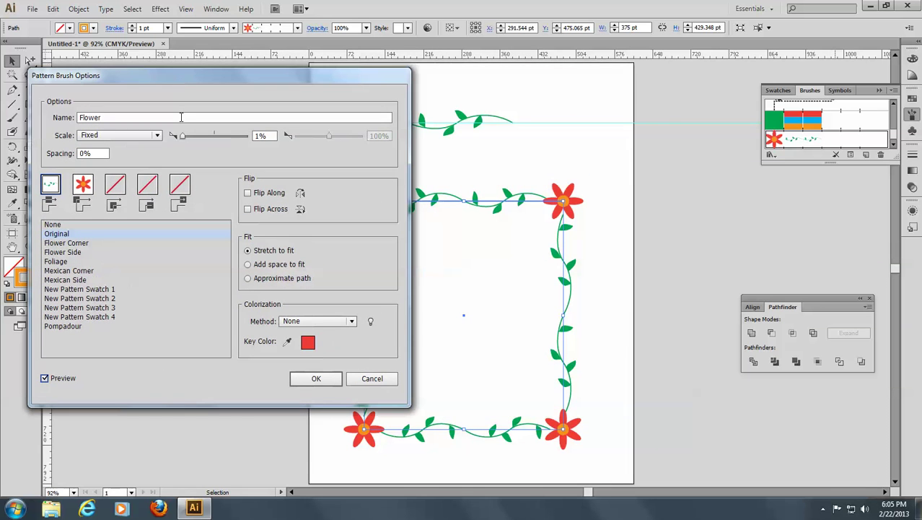
Try the Add space to fit and Approximate path options on the border, then return to Stretch to fit.
{"action": "left_click", "coordinate": [248, 265]}
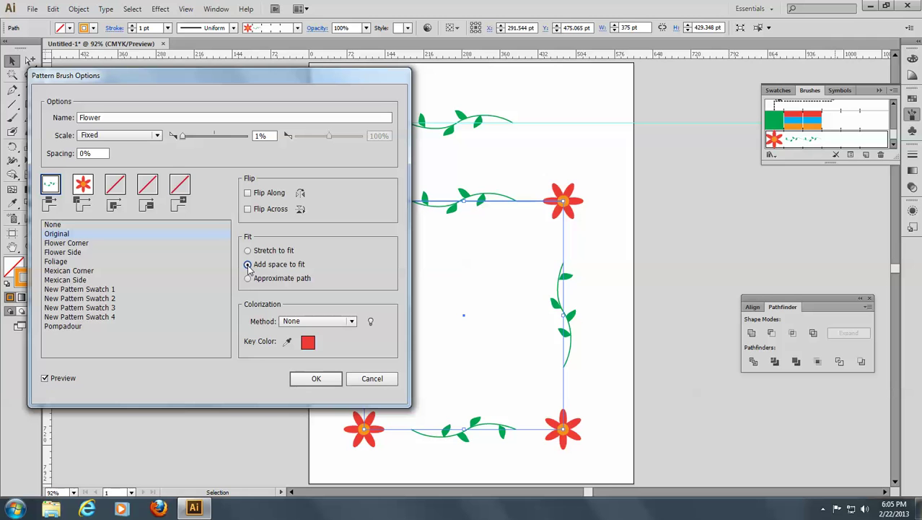
{"action": "left_click", "coordinate": [247, 279]}
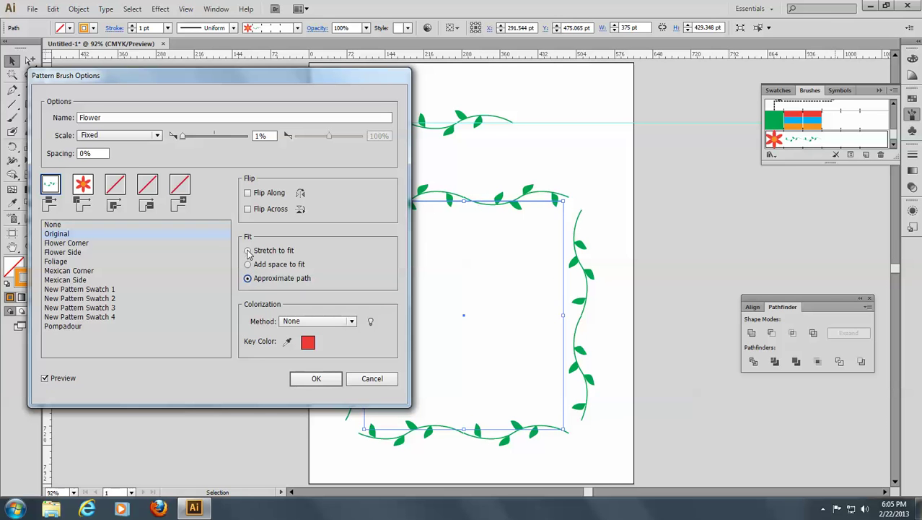
{"action": "left_click", "coordinate": [247, 250]}
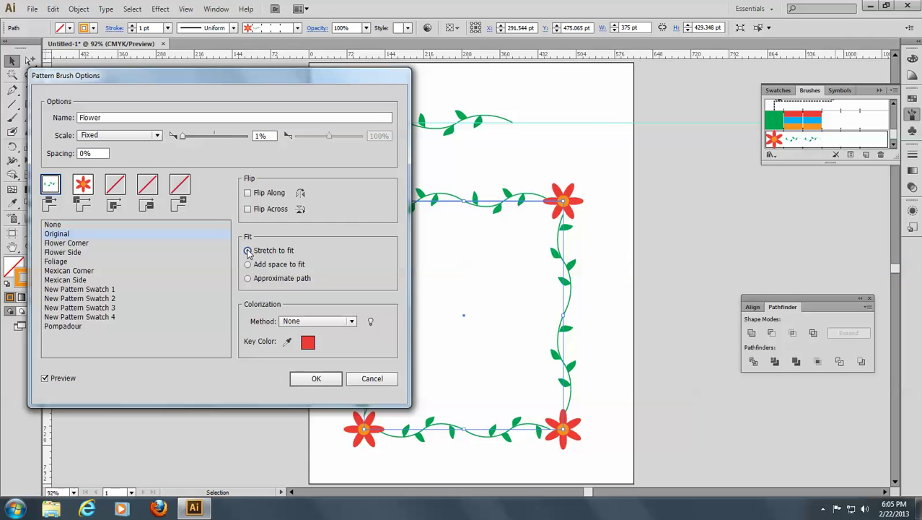
Try Flip Along and Flip Across on the brush tiles, then turn both flips off.
{"action": "left_click", "coordinate": [248, 194]}
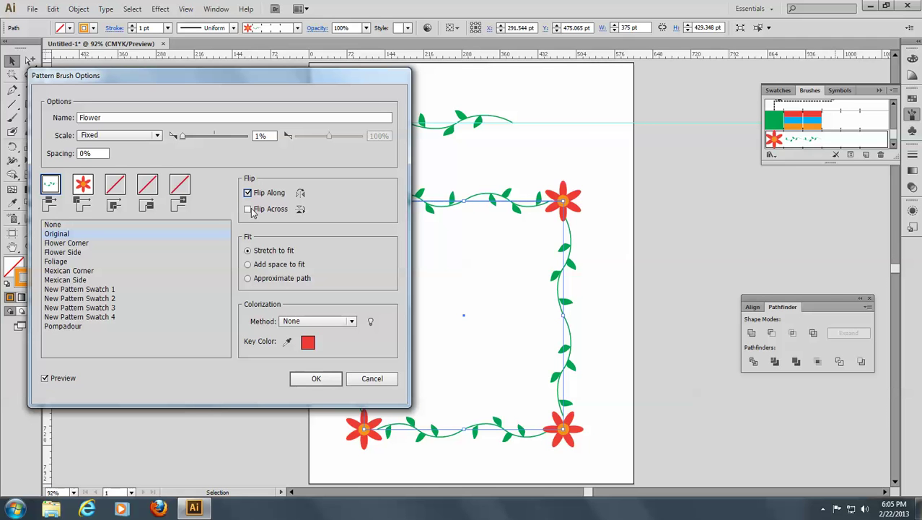
{"action": "left_click", "coordinate": [248, 209]}
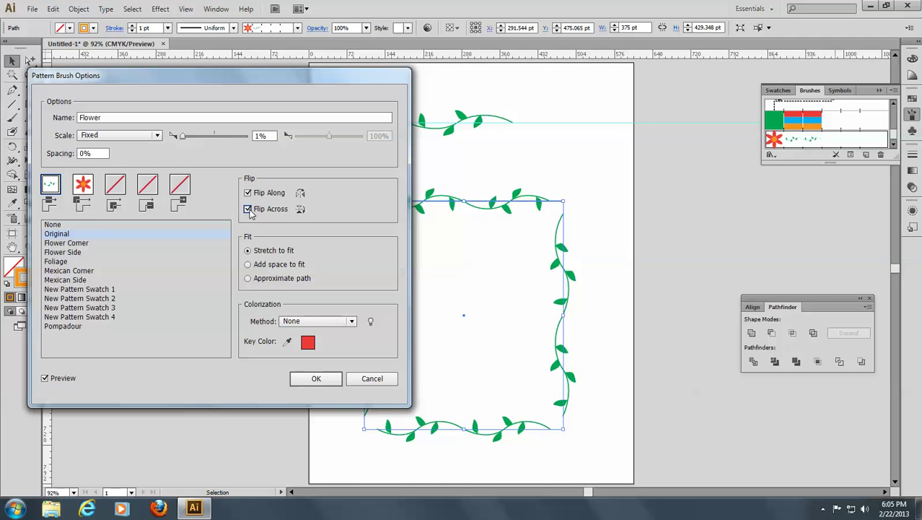
{"action": "left_click", "coordinate": [248, 193]}
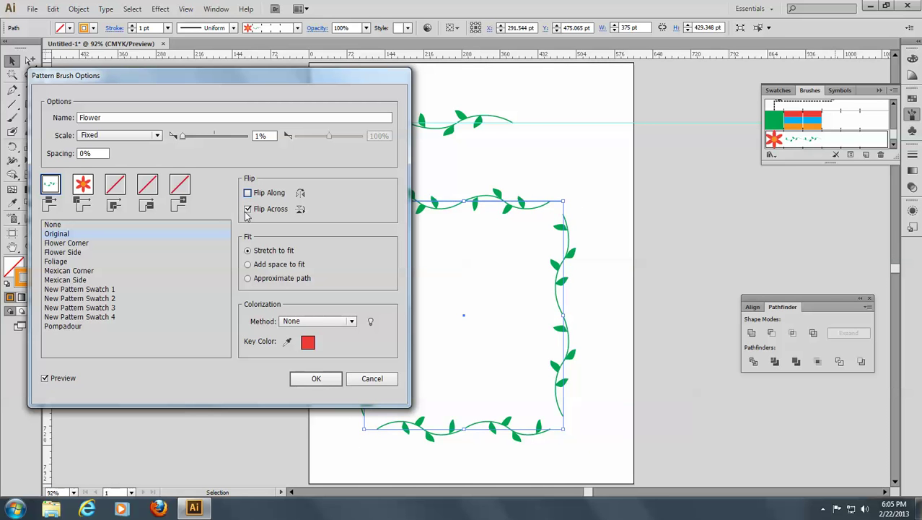
{"action": "left_click", "coordinate": [247, 210]}
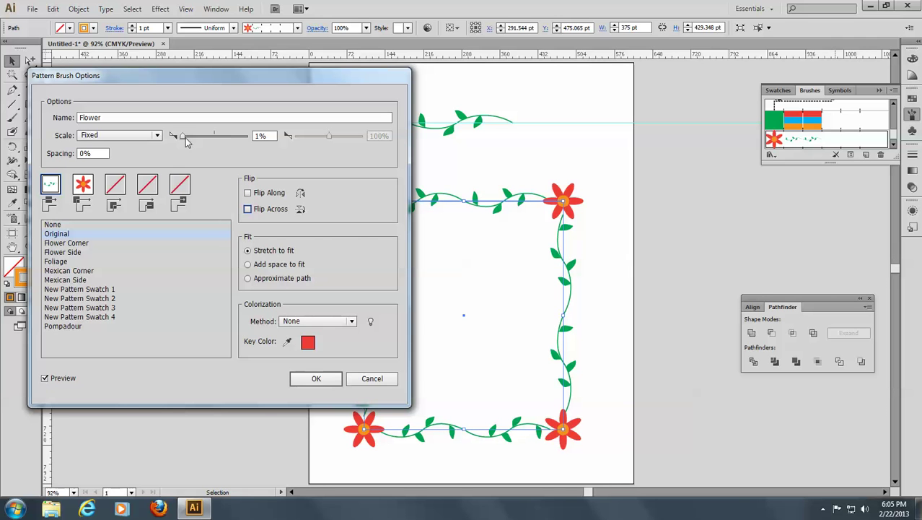
Try the Flower brush at scales of 23%, 1% and 151% on the border.
{"action": "left_click_drag", "start_coordinate": [184, 137], "coordinate": [189, 136]}
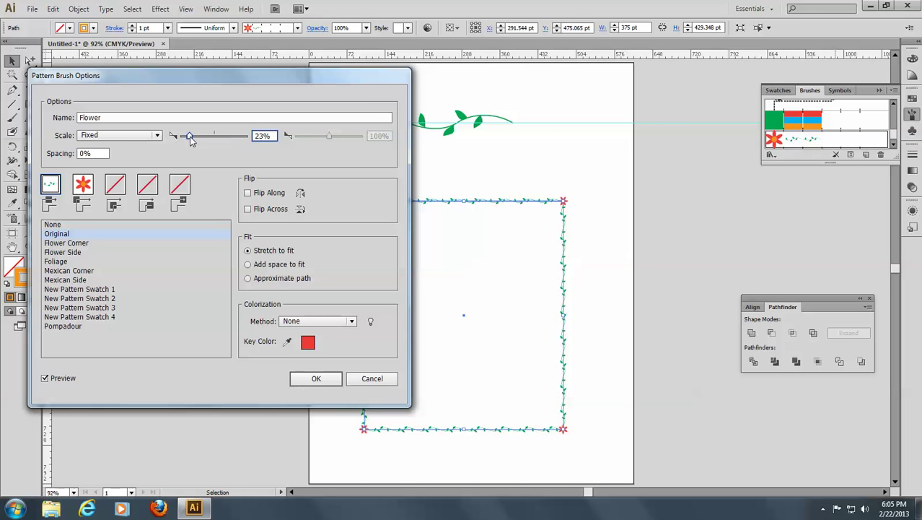
{"action": "left_click_drag", "start_coordinate": [190, 137], "coordinate": [162, 147]}
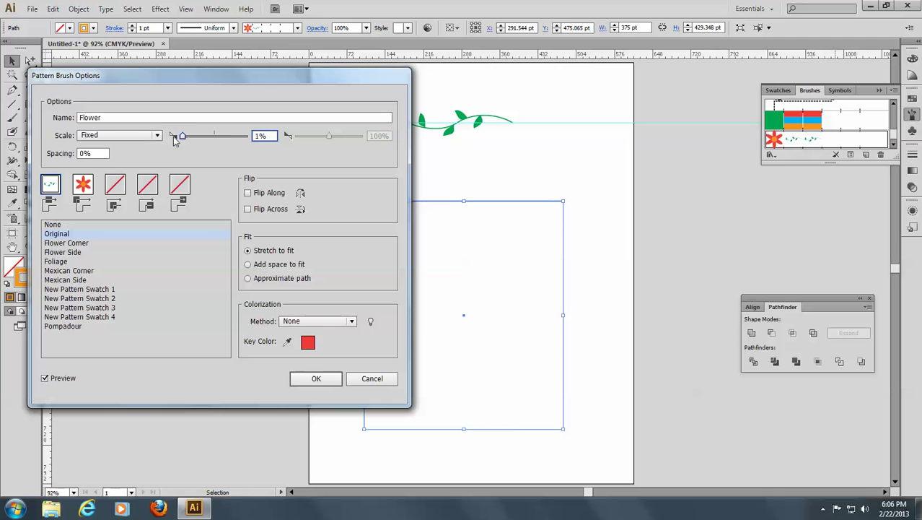
{"action": "left_click", "coordinate": [184, 138]}
{"action": "left_click_drag", "start_coordinate": [184, 139], "coordinate": [223, 144]}
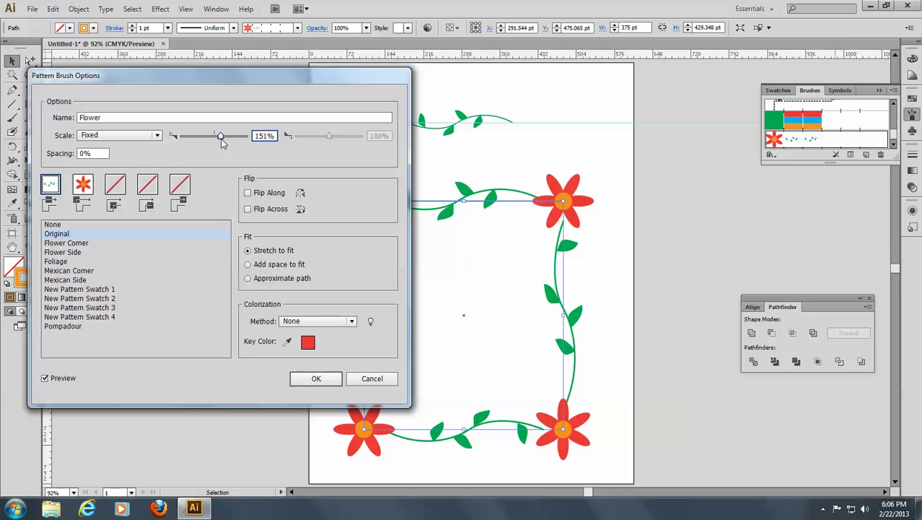
Set the Flower brush's fixed scale to 86% and apply the change to the existing strokes.
{"action": "left_click_drag", "start_coordinate": [221, 138], "coordinate": [210, 141]}
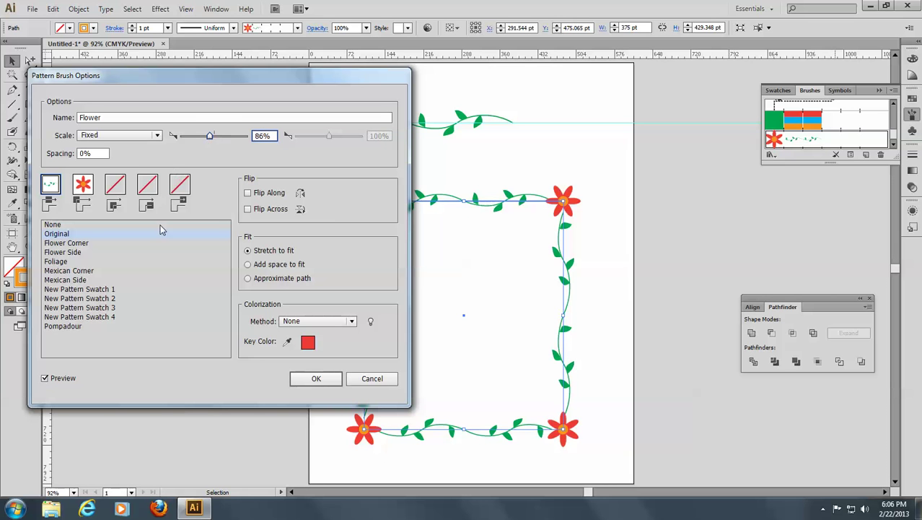
{"action": "left_click", "coordinate": [300, 383]}
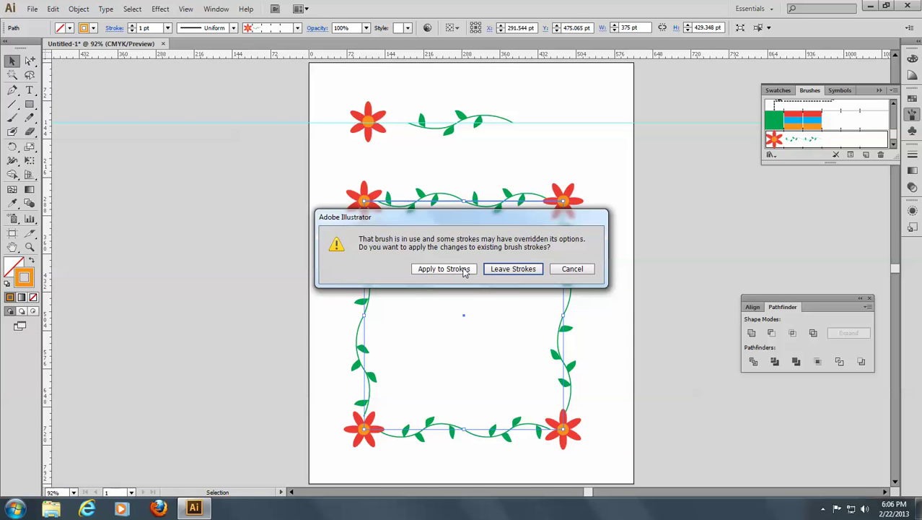
{"action": "left_click", "coordinate": [444, 269]}
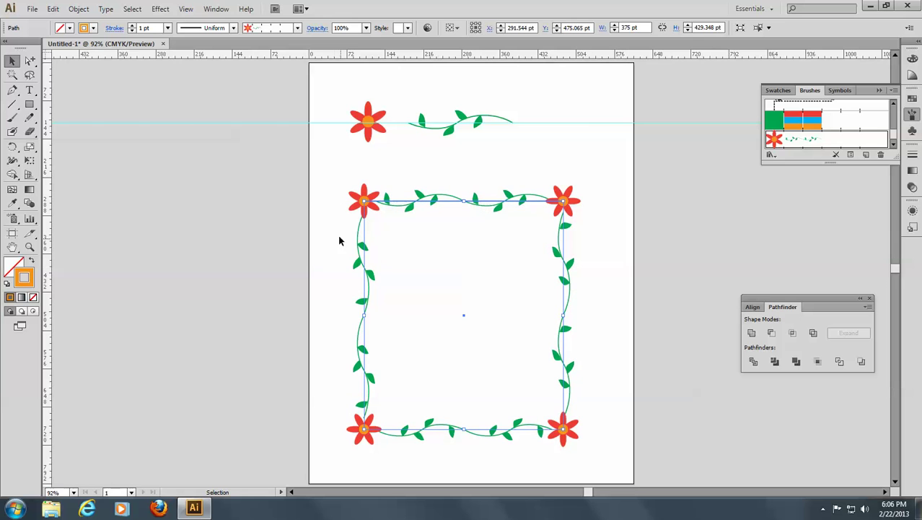